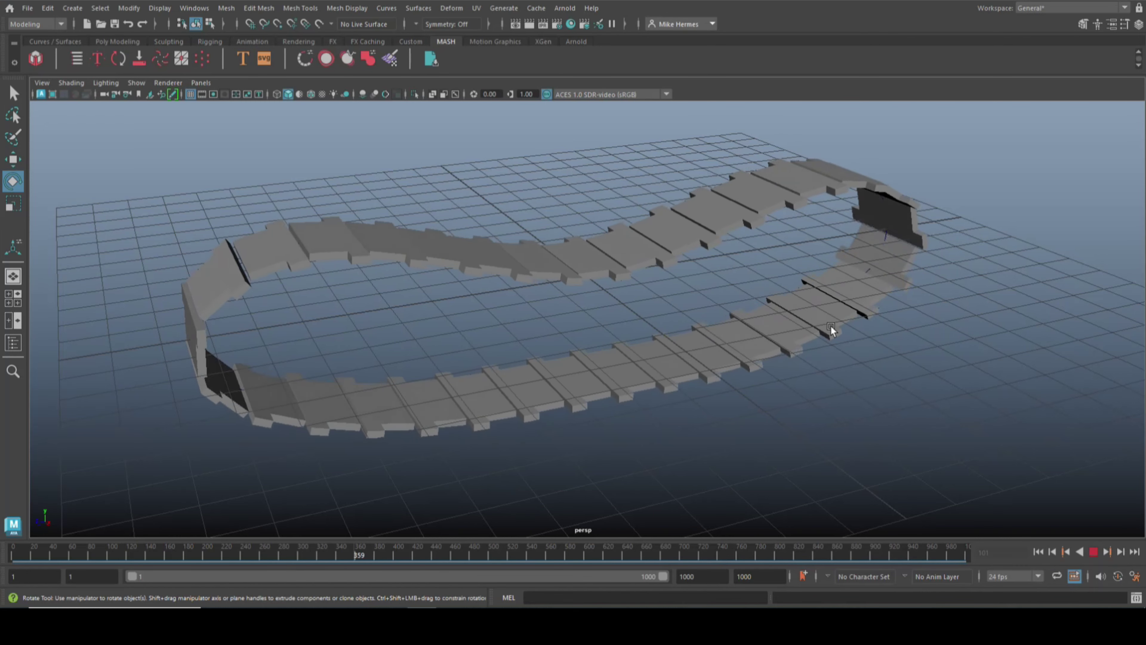
- Examine the finished looping tank tread animation from several angles
left_click_drag(773, 416, 813, 407, "alt")
right_click_drag(797, 459, 836, 427, "alt")
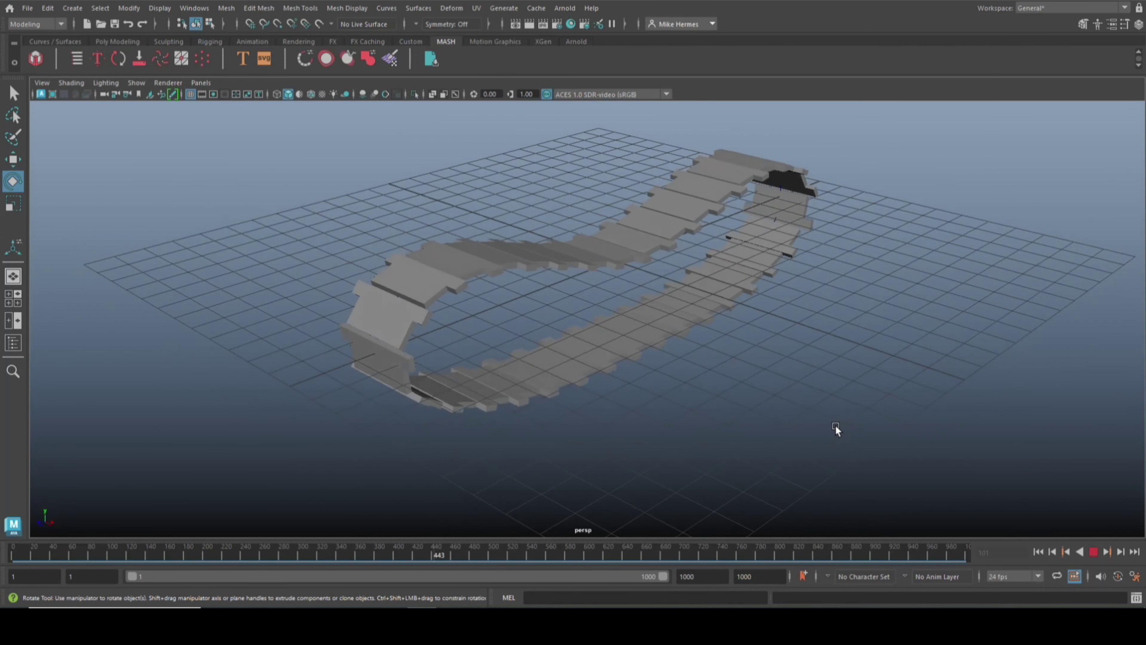
mouse_move(835, 426)
left_mouse_down("alt")
mouse_move(841, 410)
mouse_move(828, 417)
left_mouse_up("alt")
middle_click_drag(830, 427, 796, 472, "alt")
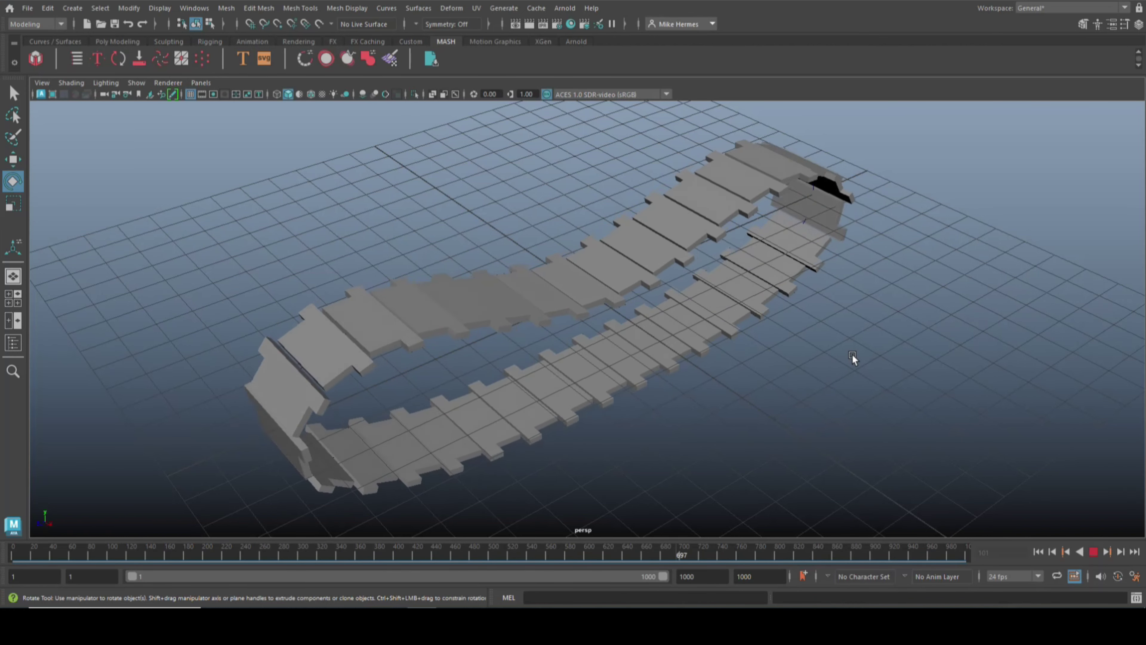
key("f")
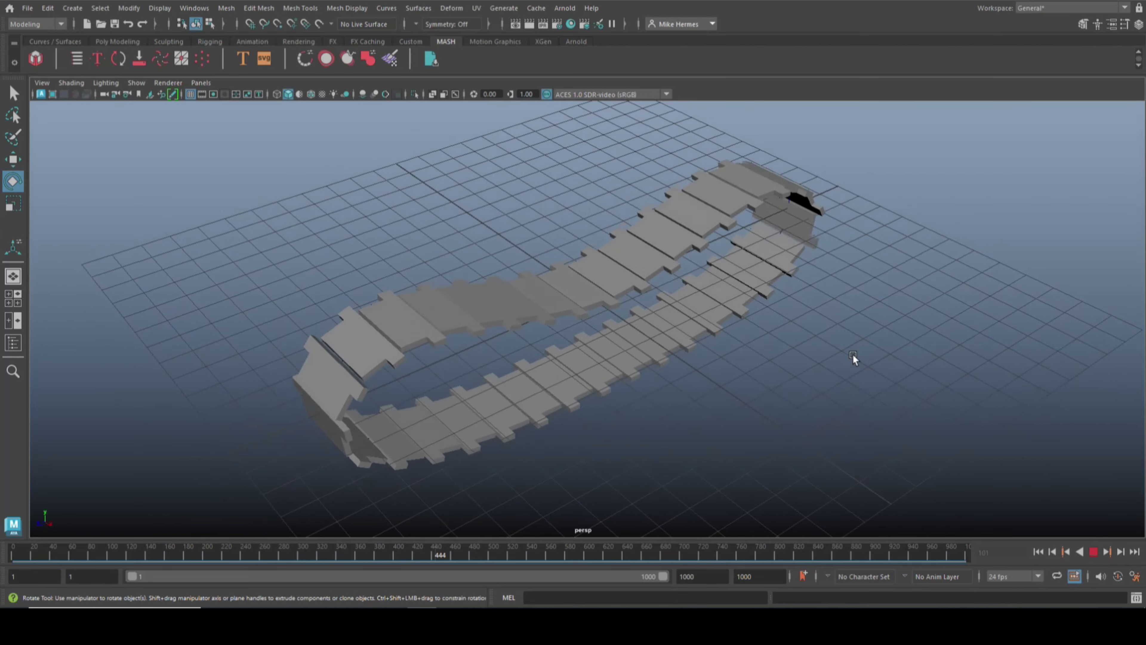
mouse_move(852, 355)
left_mouse_down("alt")
mouse_move(857, 330)
mouse_move(857, 340)
left_mouse_up("alt")
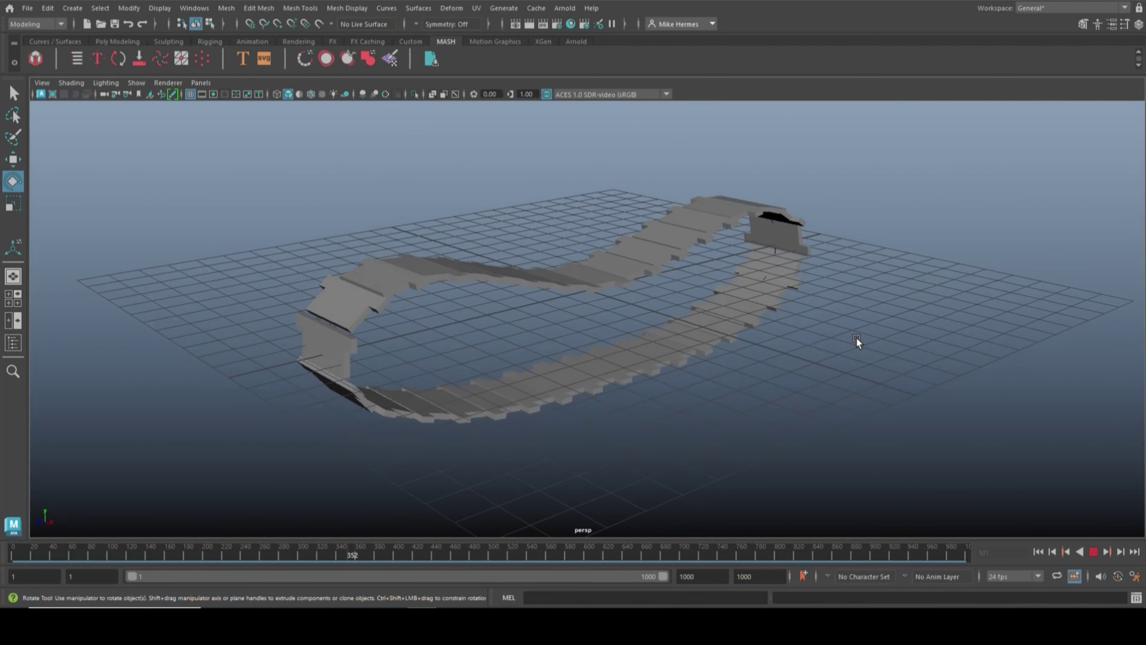
- Start a new scene without saving the changes to the current untitled scene
left_click(28, 9)
left_click(46, 32)
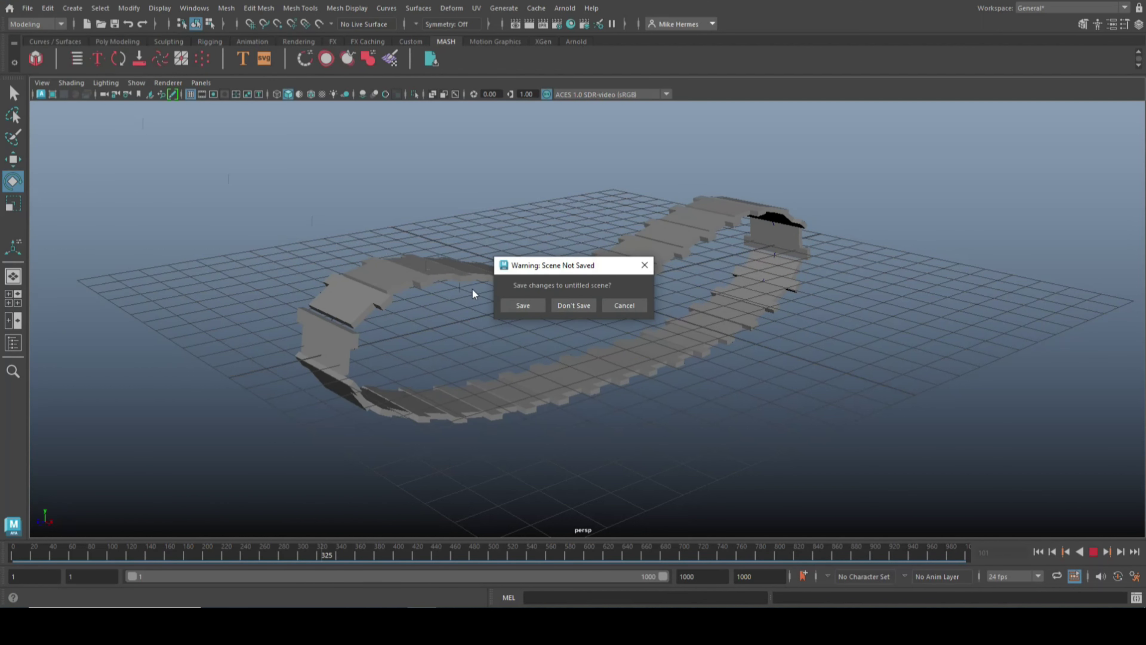
left_click(572, 306)
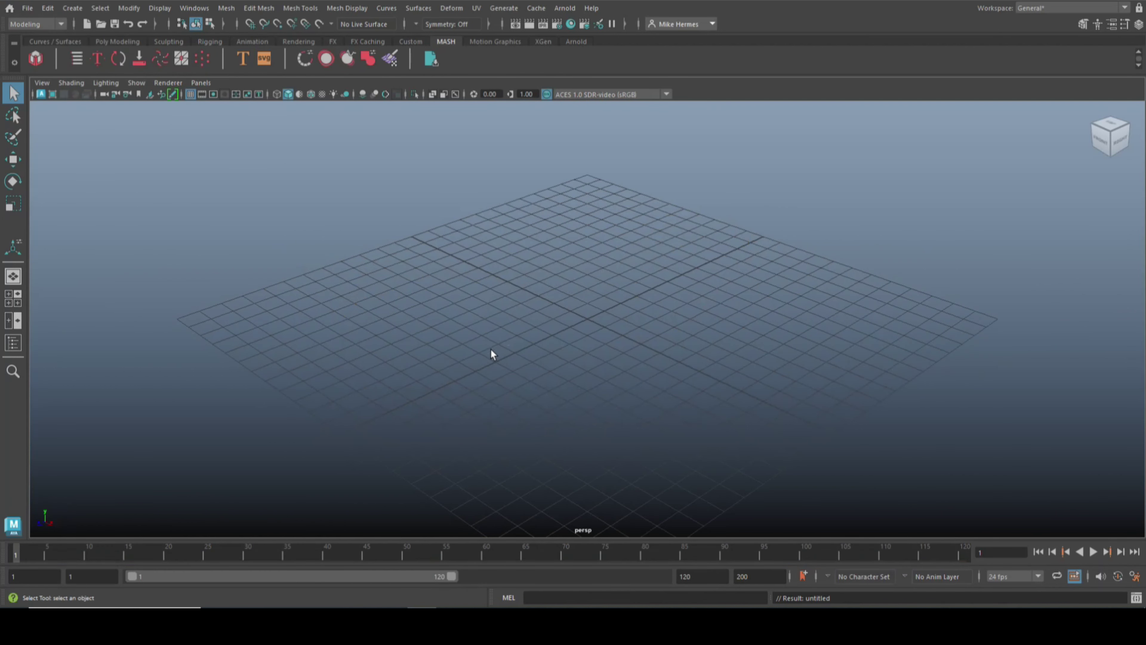
- Create a polygon cube and scale it into a flat, wide plank, stretched to about 5.8 along X
scroll(496, 367, "up", 3)
mouse_move(498, 384)
left_mouse_down("alt")
mouse_move(488, 366)
mouse_move(496, 389)
mouse_move(486, 390)
left_mouse_up("alt")
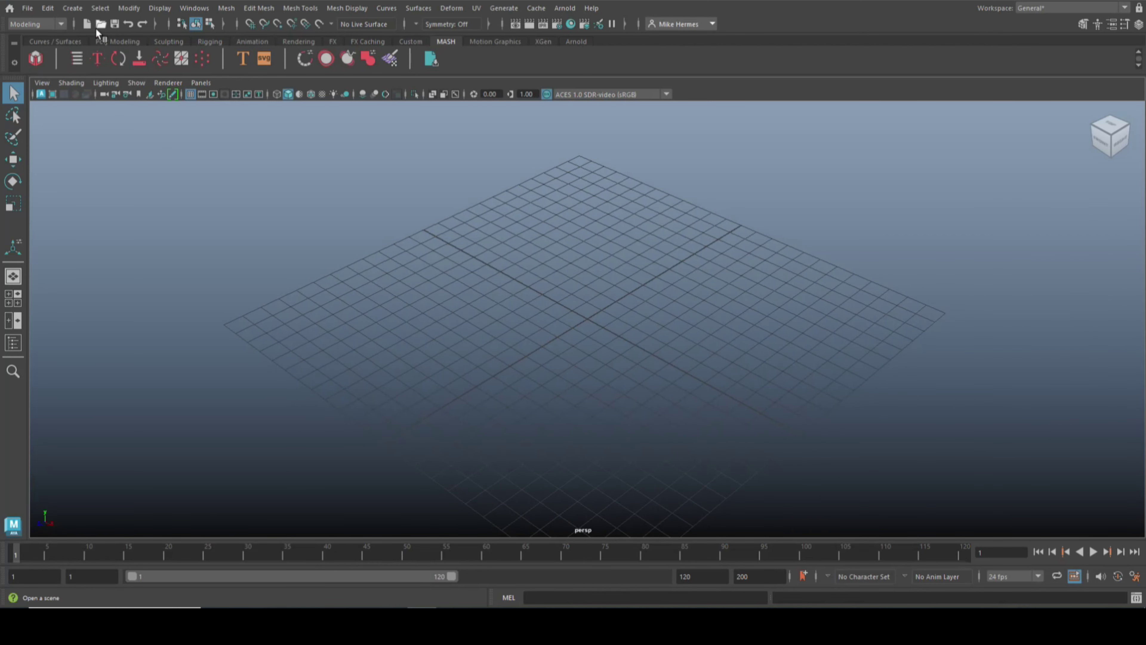
left_click(113, 42)
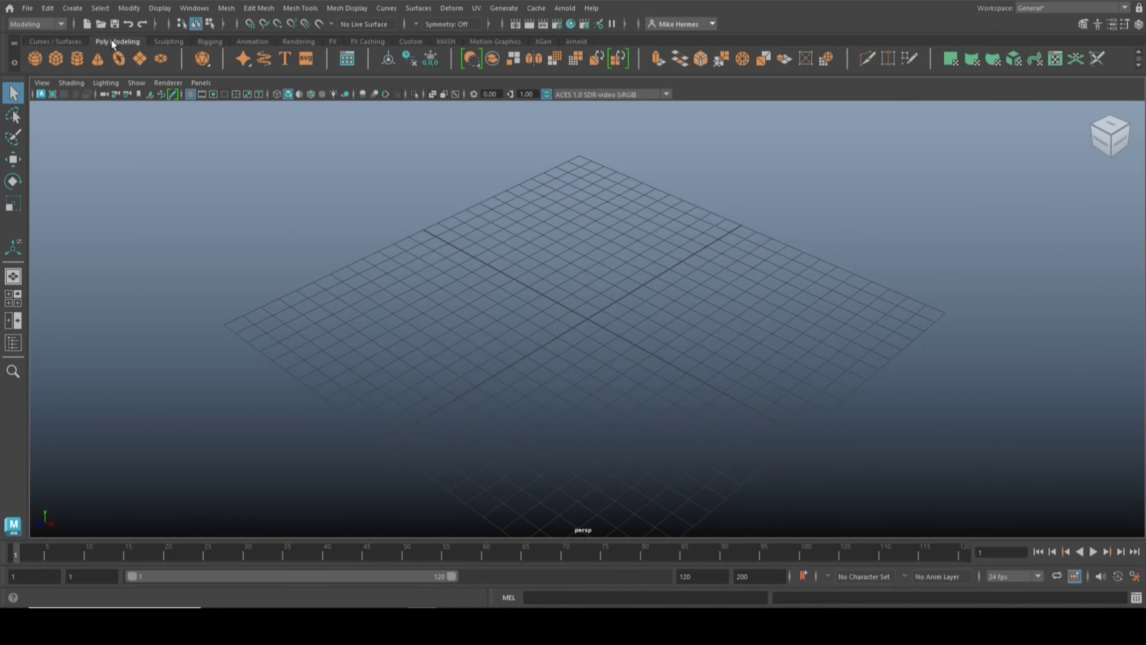
left_click(56, 59)
scroll(630, 423, "up", 3)
key("r")
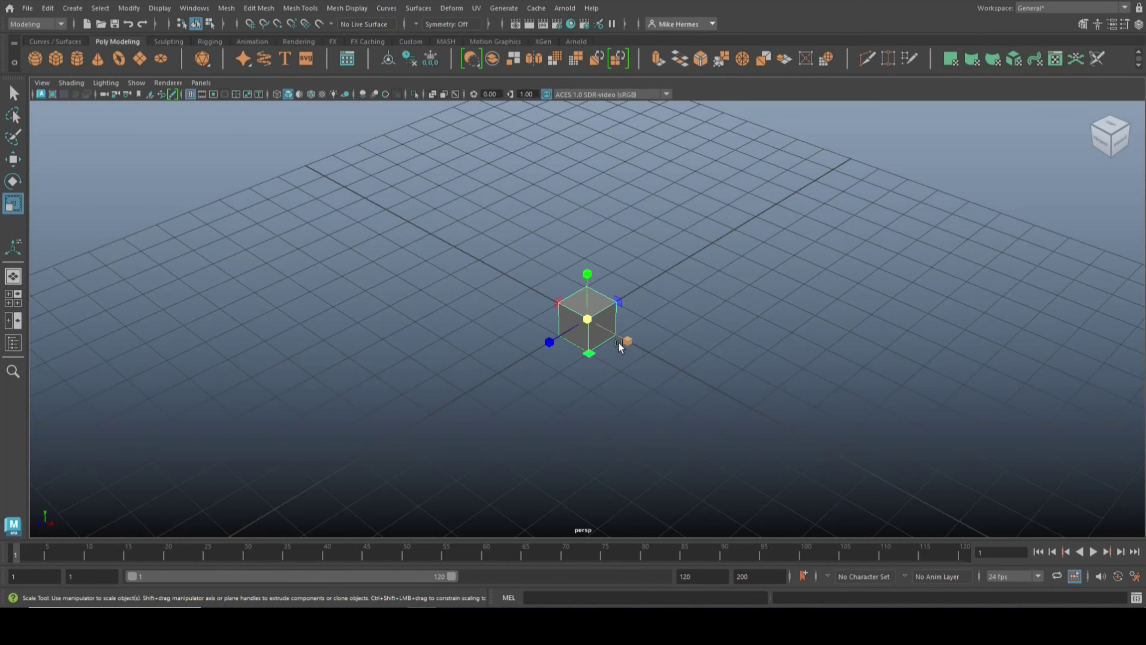
left_click_drag(626, 341, 854, 433)
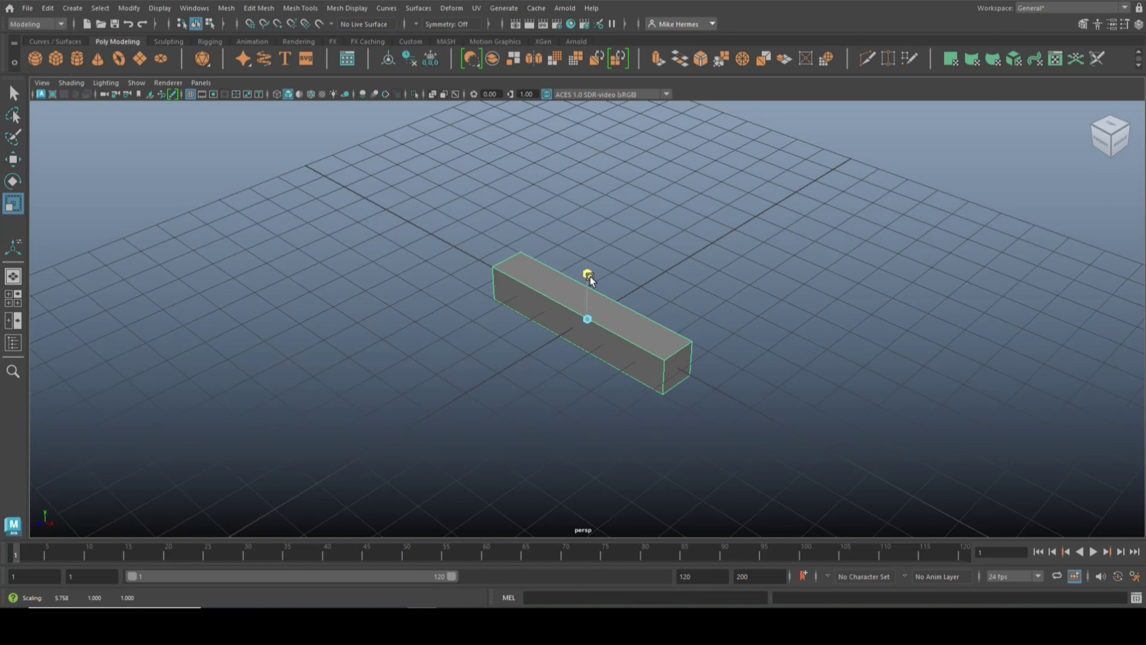
left_click_drag(587, 274, 517, 389)
left_click_drag(713, 408, 740, 419, "alt")
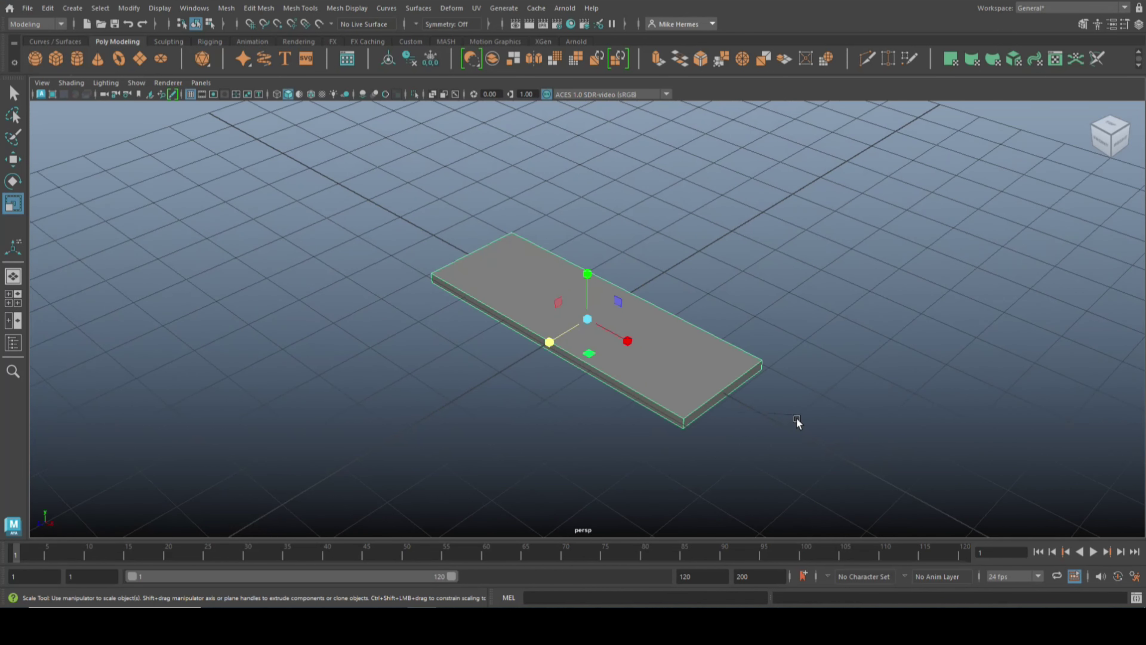
- Insert two evenly spaced edge loops along the length of the plank
mouse_move(871, 425)
left_mouse_down("alt")
mouse_move(865, 435)
mouse_move(868, 424)
left_mouse_up("alt")
key("ctrl+shift+x")
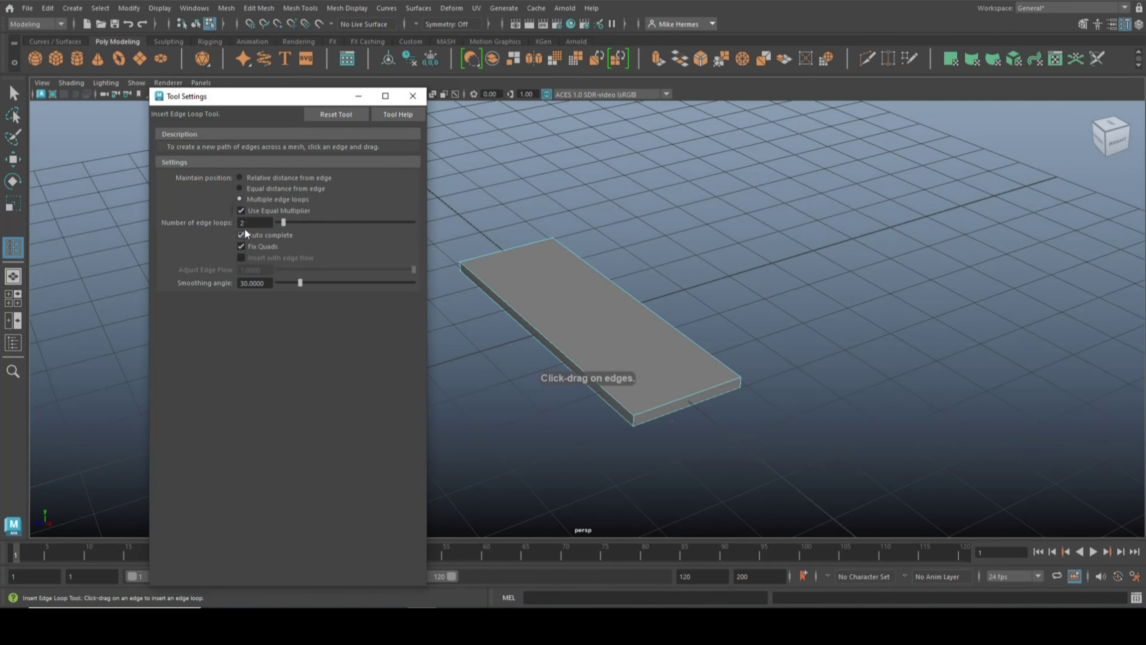
left_click(684, 402)
left_click(411, 102)
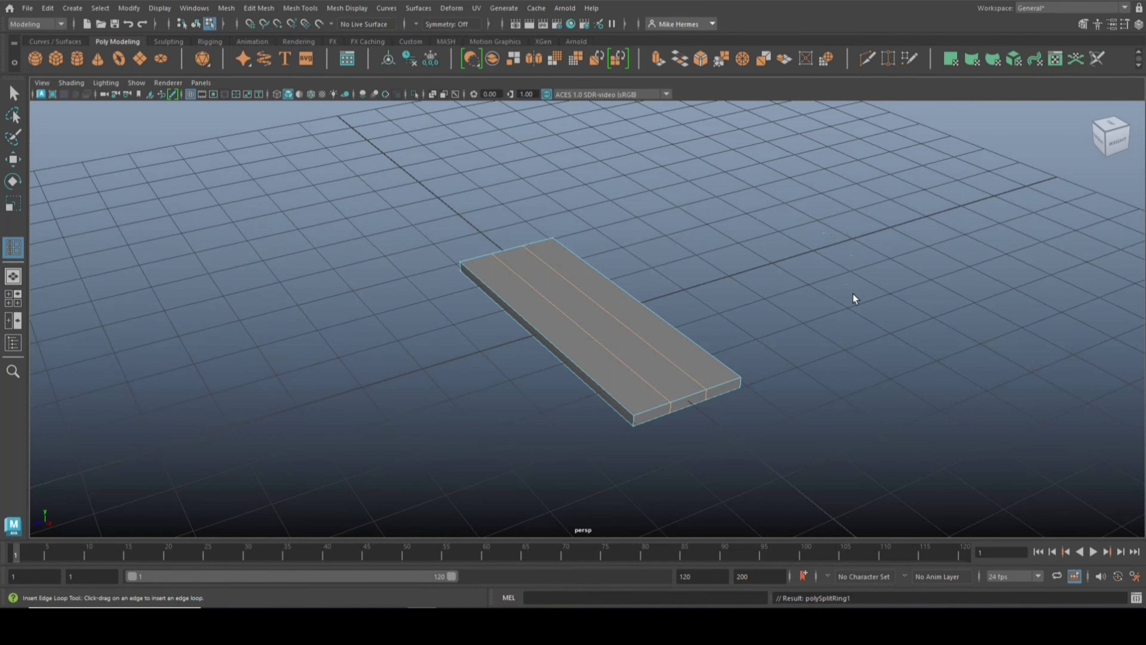
- Extrude the two end faces of one outer strip and scale them outward along X to form tabs, returning to object mode
key("q")
right_click_drag(731, 376, 727, 305)
left_click(722, 397)
left_click_drag(347, 377, 644, 405, "alt")
key("ctrl+e")
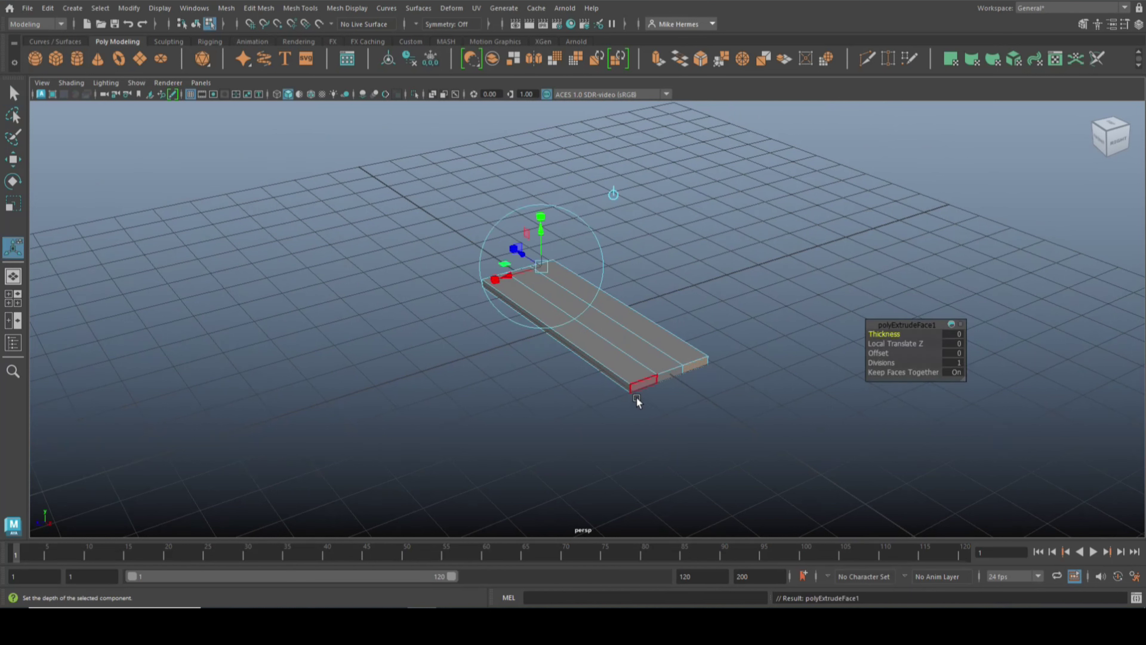
key("r")
left_click_drag(642, 332, 655, 353)
left_click(818, 349)
left_click_drag(818, 350, 851, 373, "alt")
scroll(842, 361, "up", 1)
right_click_drag(567, 265, 617, 248)
- Rename the plank in the Outliner to Tank_thread_piece and deselect it
left_click(14, 343)
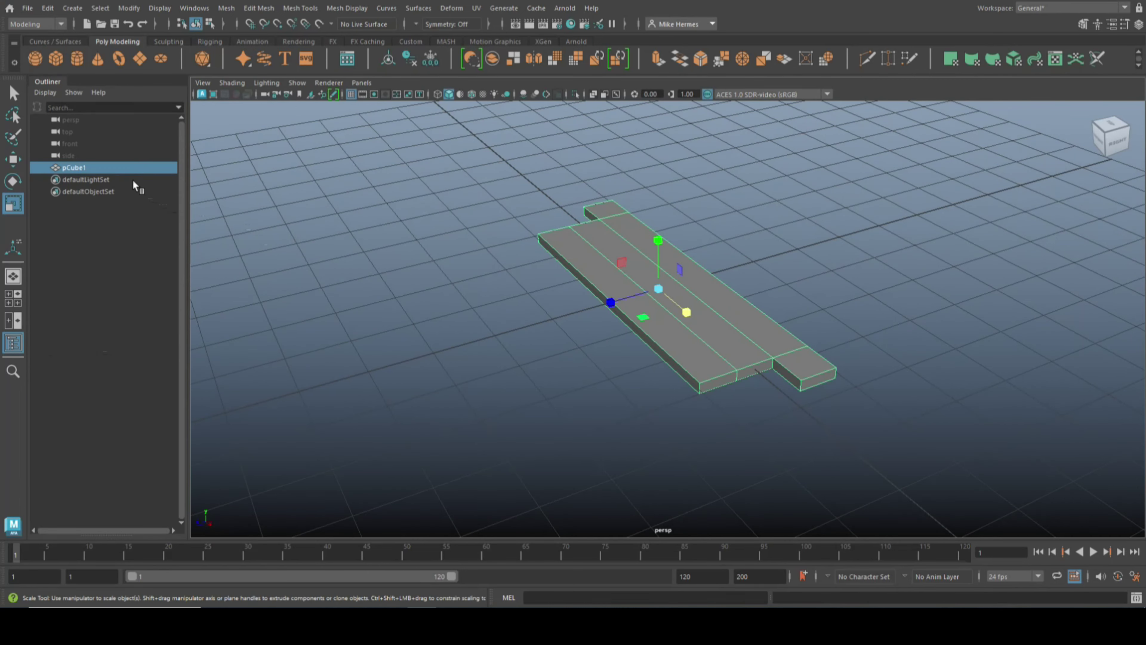
double_click(104, 168)
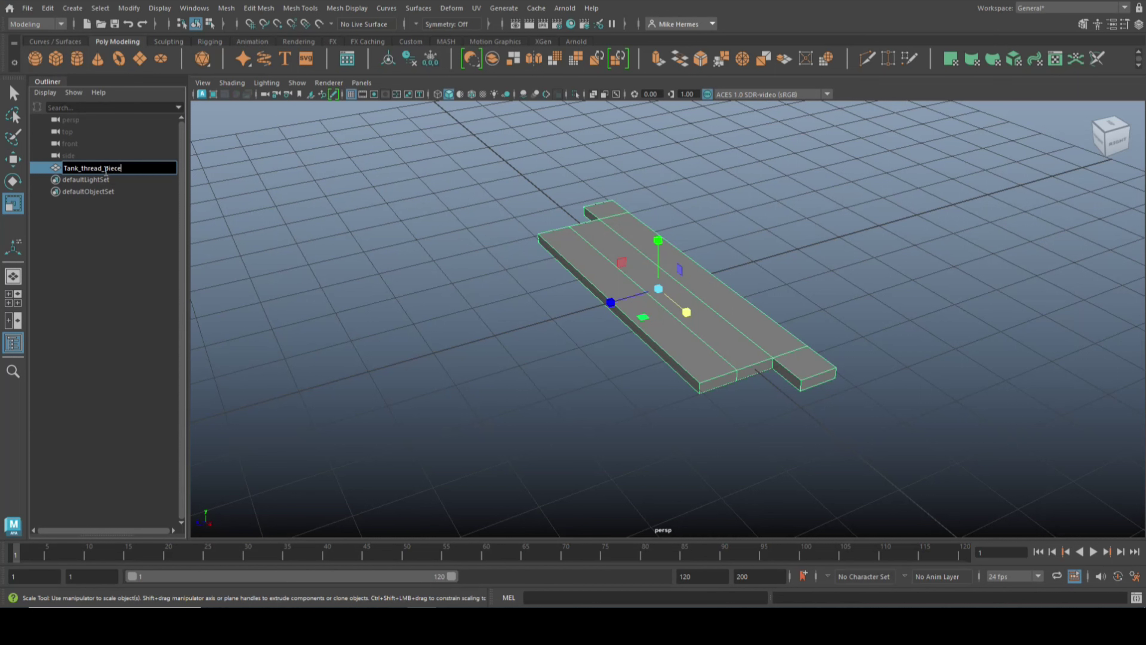
left_click(436, 286)
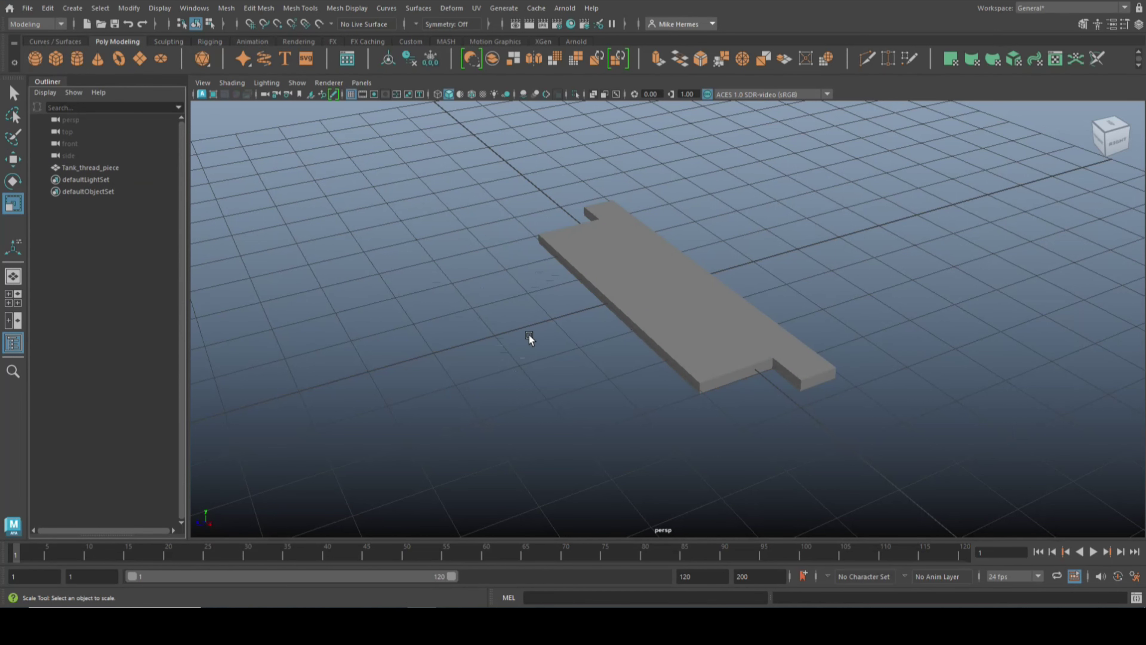
- Hide the Tank_thread_piece object
scroll(524, 339, "down", 4)
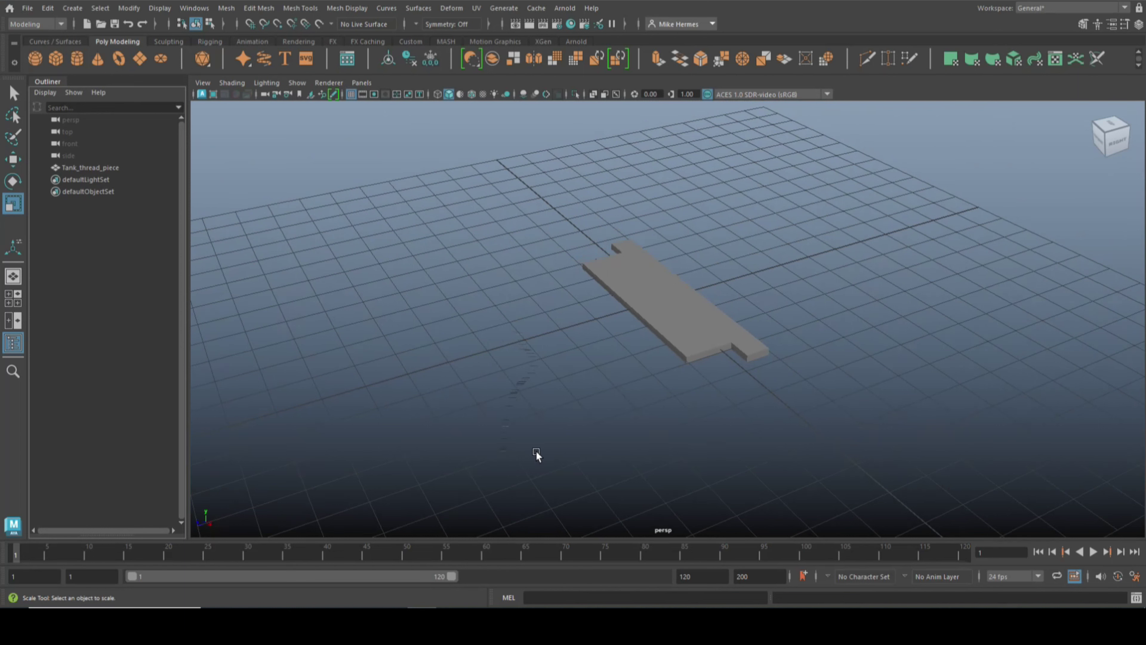
left_click(658, 330)
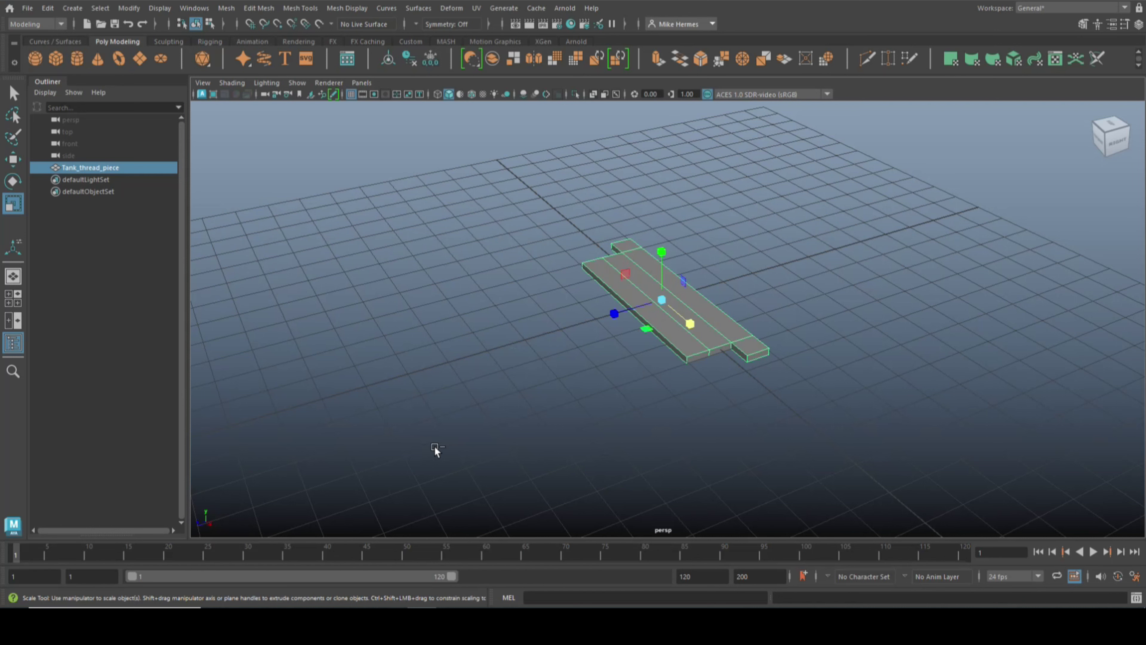
key("ctrl+h")
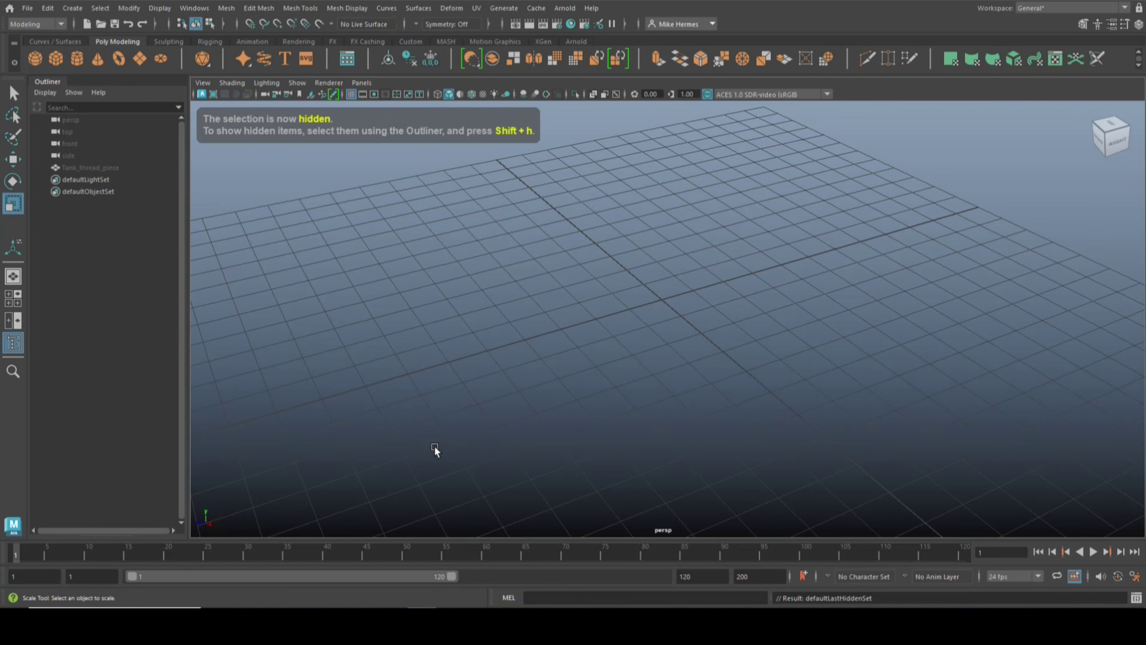
- In the side view, create a NURBS circle using reset options with the number of sections set to 16
left_click(13, 298)
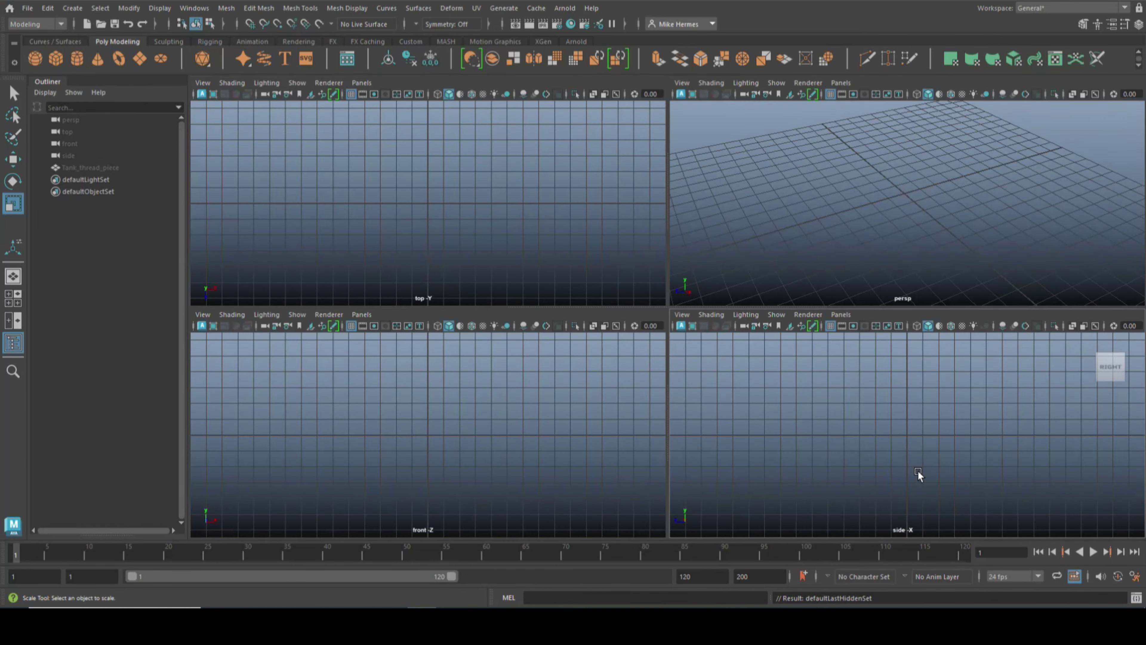
key("space")
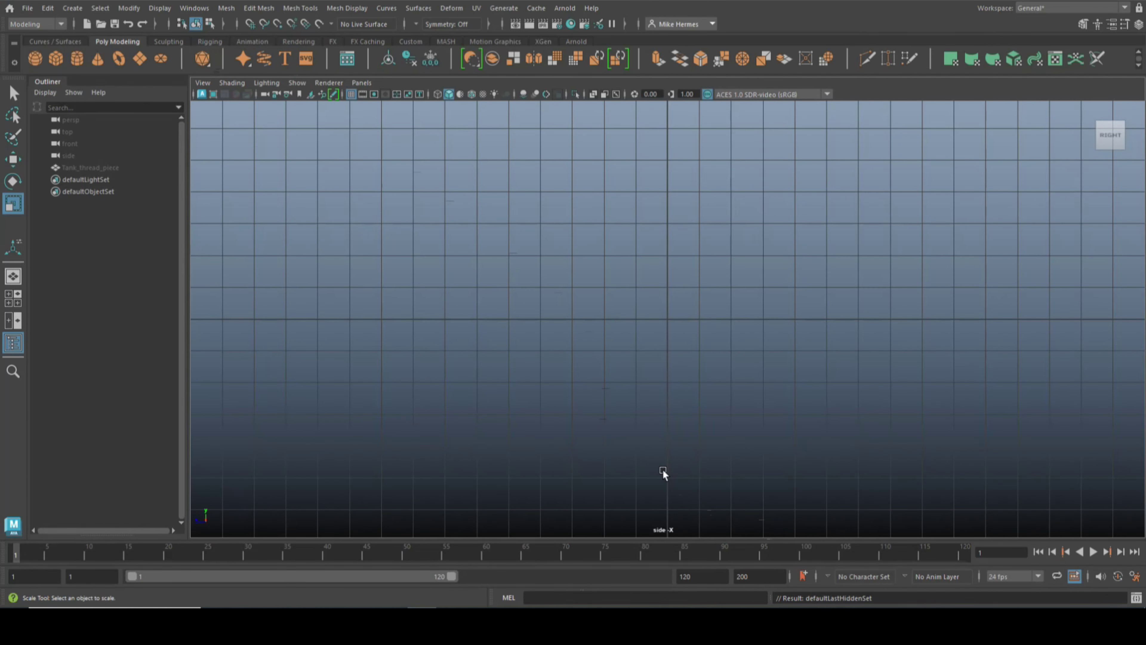
left_click(73, 13)
mouse_move(125, 40)
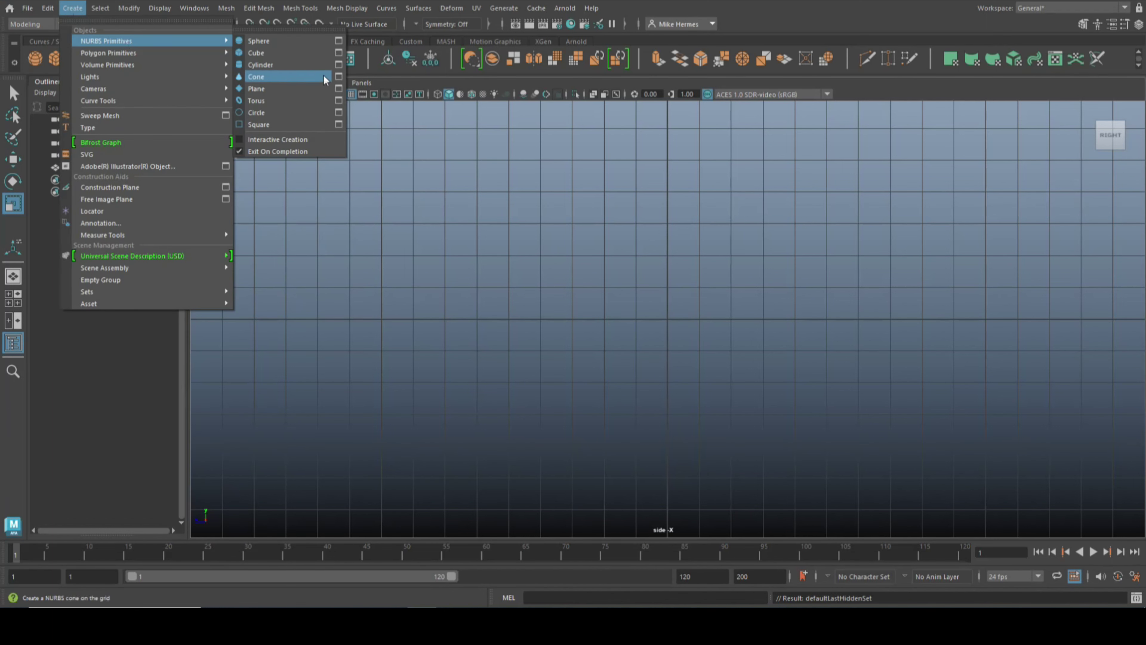
left_click(340, 113)
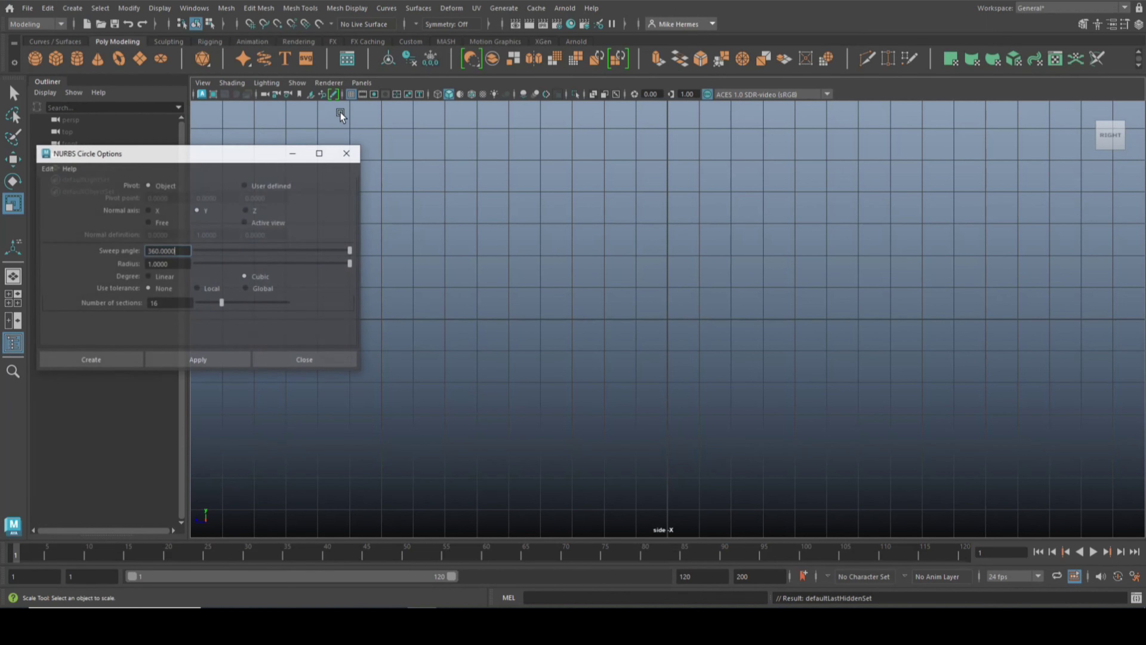
left_click(46, 168)
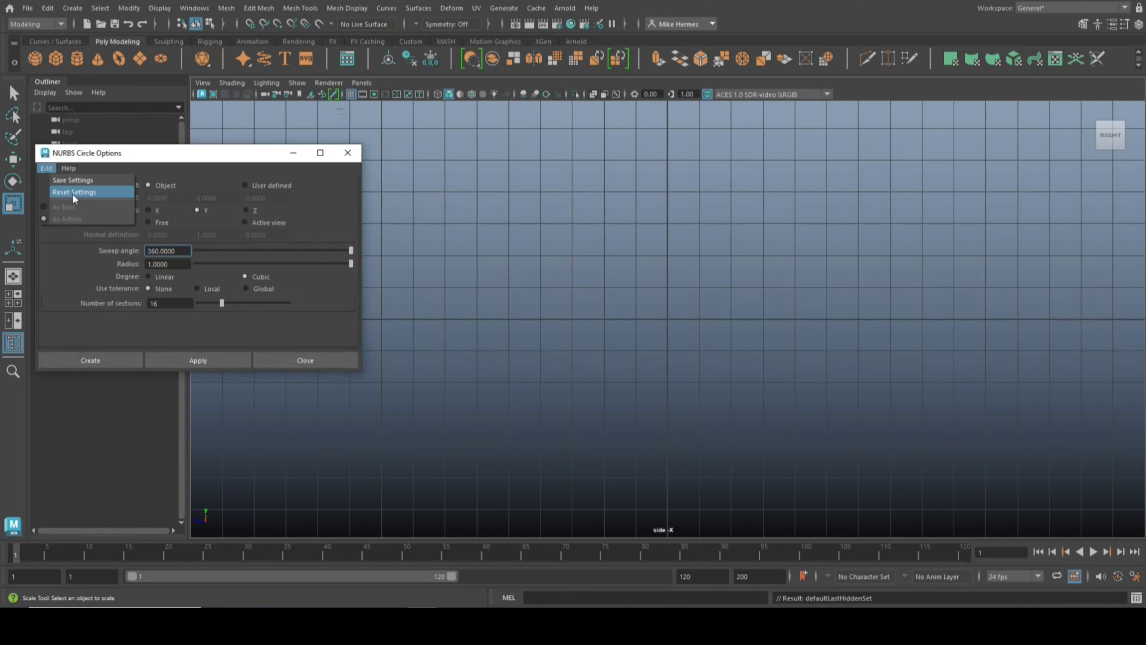
left_click(75, 199)
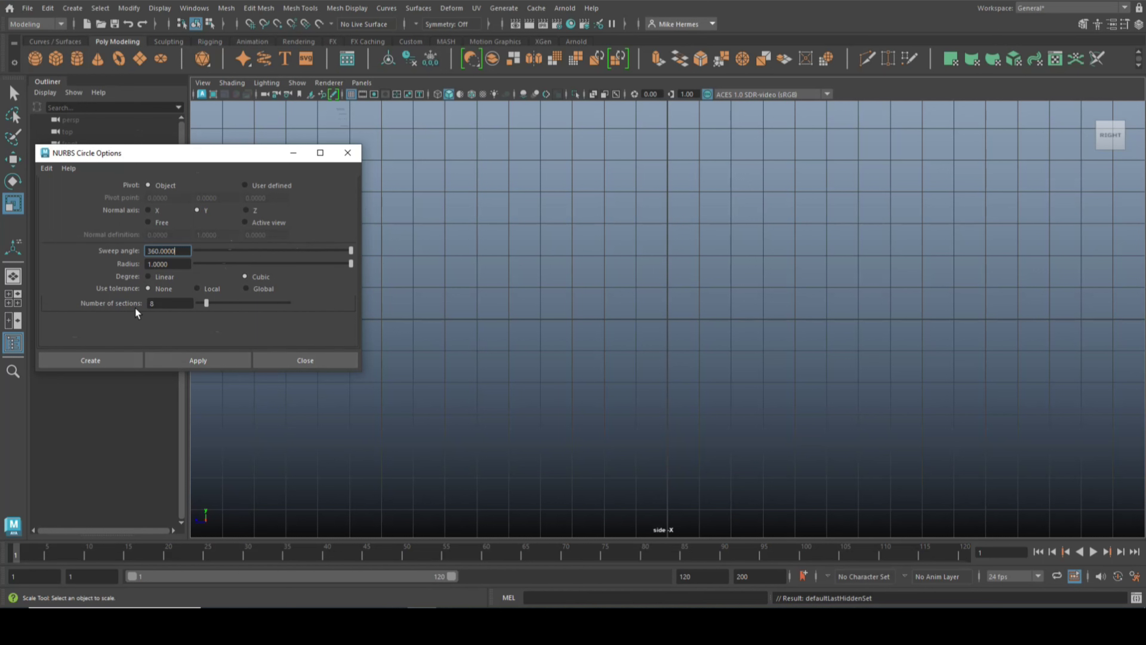
left_click_drag(171, 304, 142, 306)
type("16")
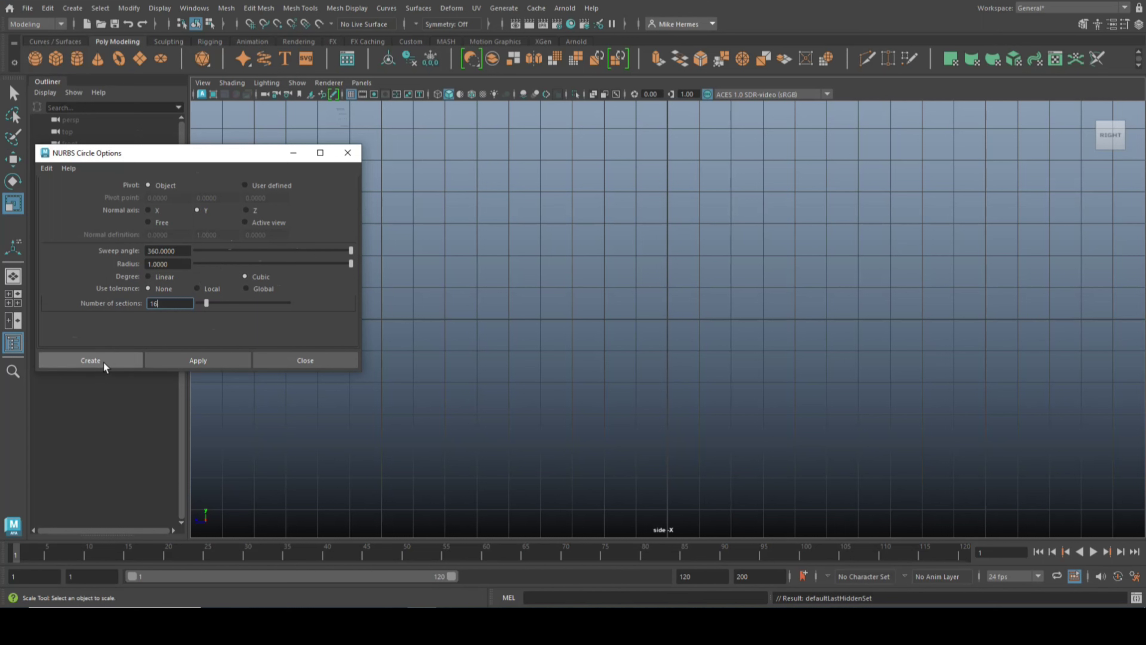
left_click(90, 361)
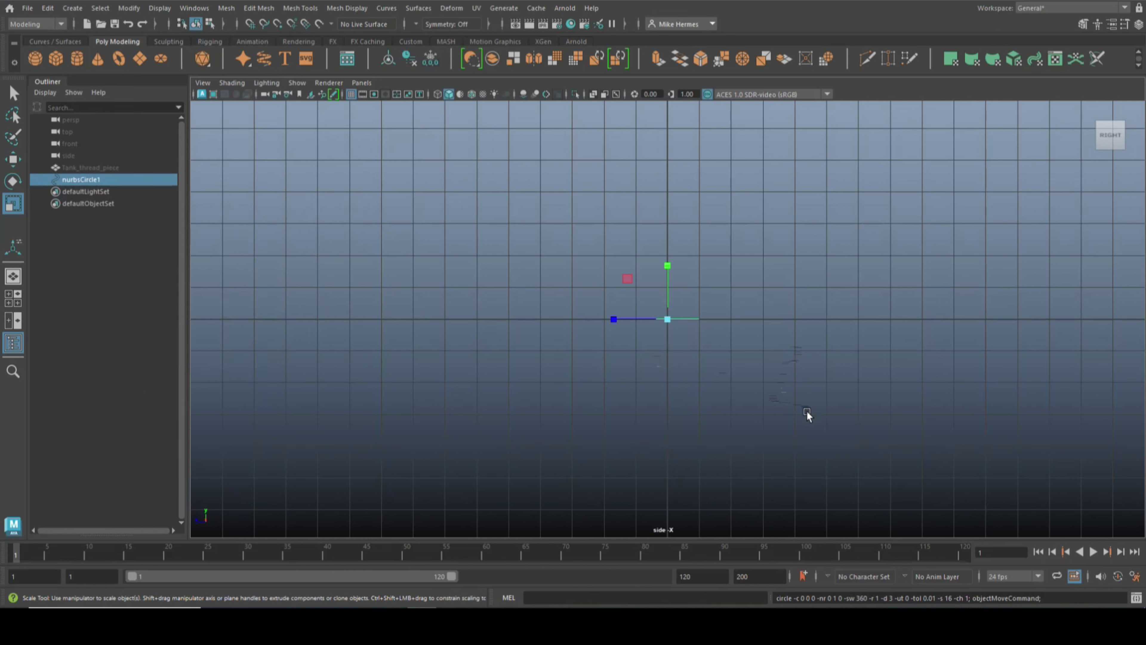
- Rotate the circle -90 degrees about Z to face the side view and scale it uniformly to about 5.8
key("e")
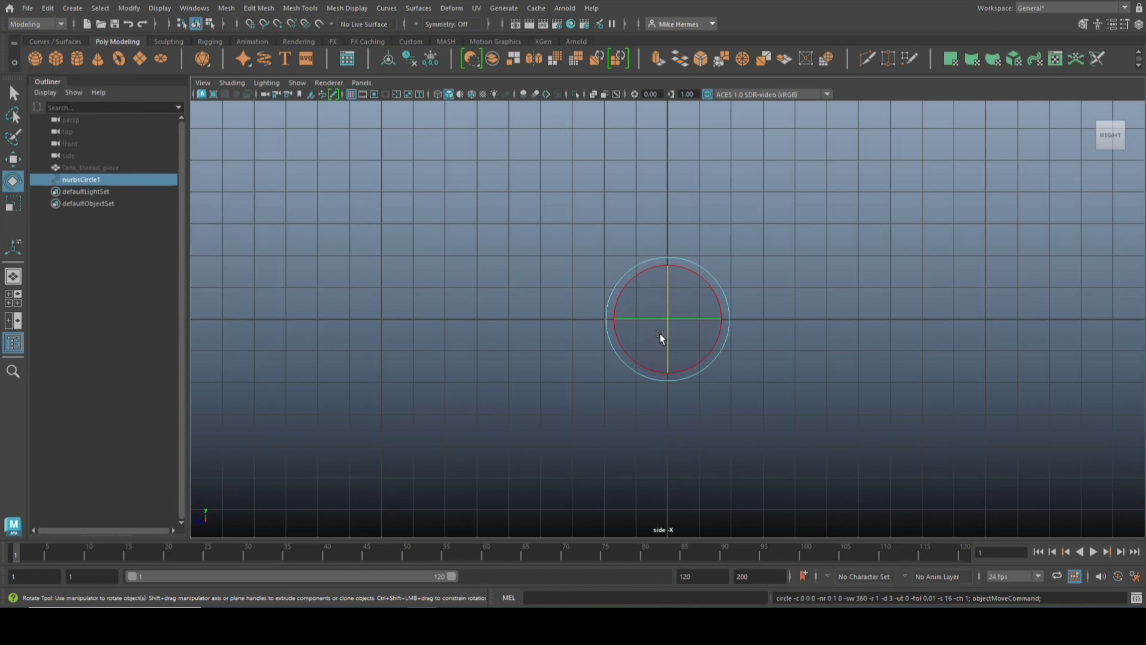
left_click_drag(666, 289, 665, 368)
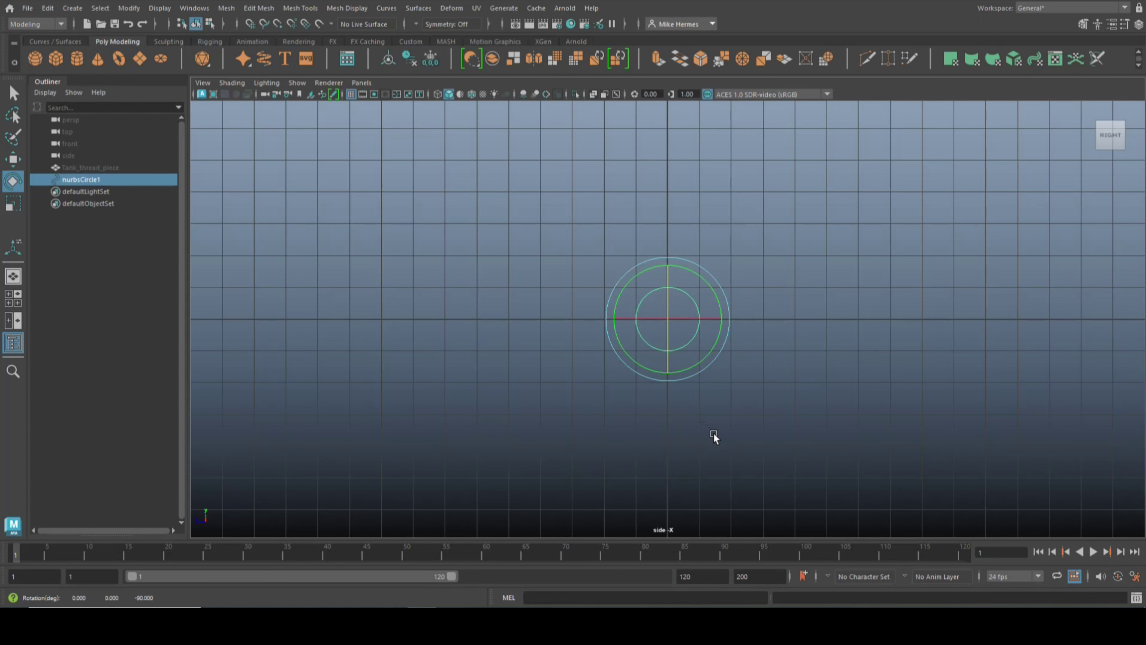
key("r")
left_click_drag(669, 322, 890, 351)
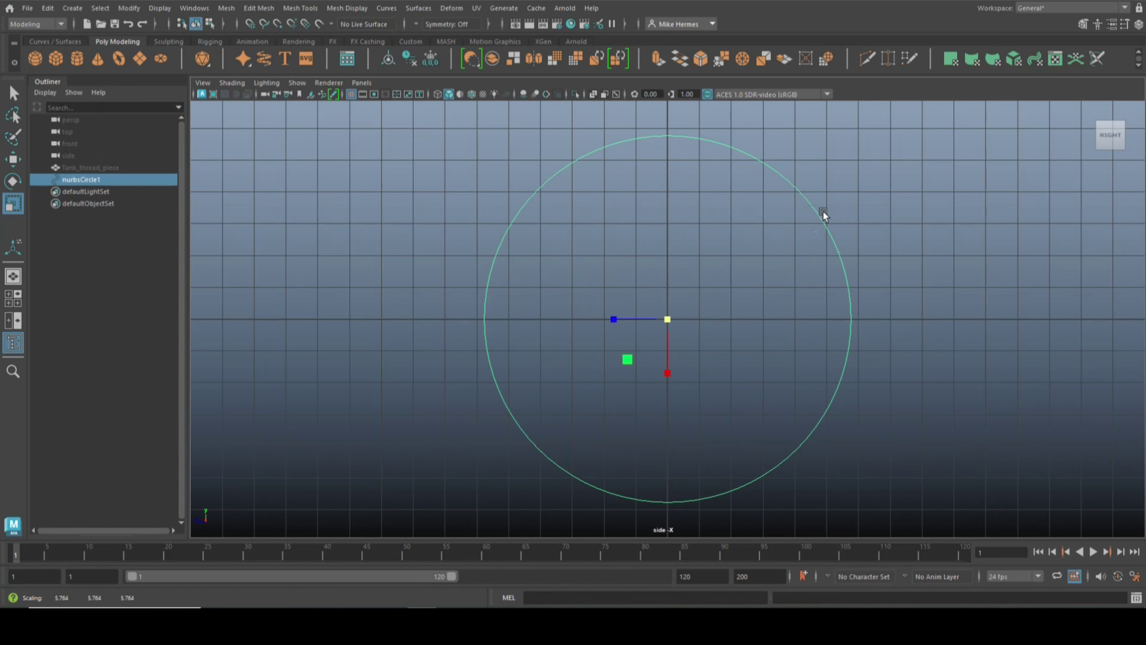
- Select all control vertices of the circle and scale them wider along Z and slightly shorter vertically to form an oval
right_click_drag(880, 207, 834, 206)
left_click(595, 144)
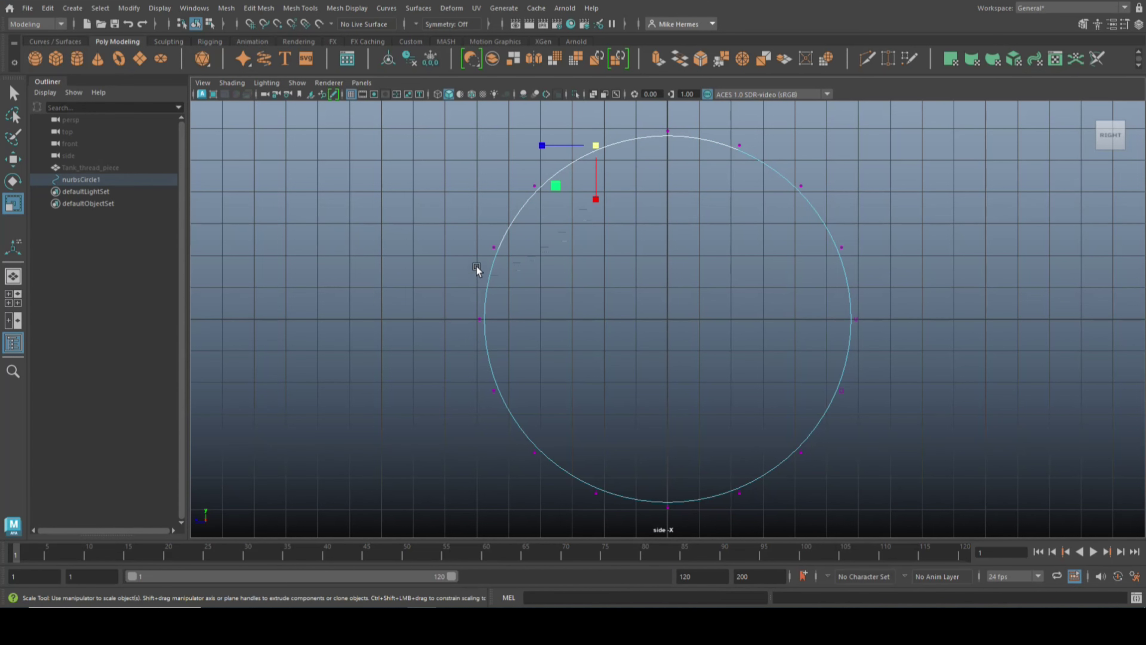
left_click_drag(510, 251, 510, 252)
left_click_drag(473, 375, 503, 400)
scroll(846, 414, "down", 2)
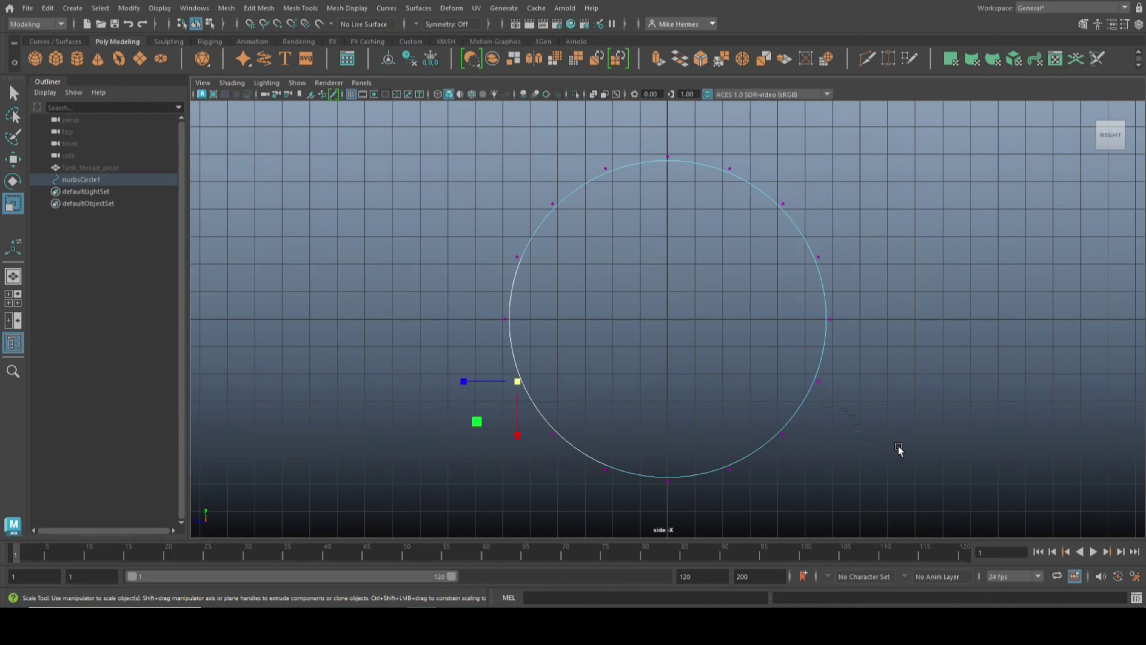
left_click_drag(408, 134, 927, 514)
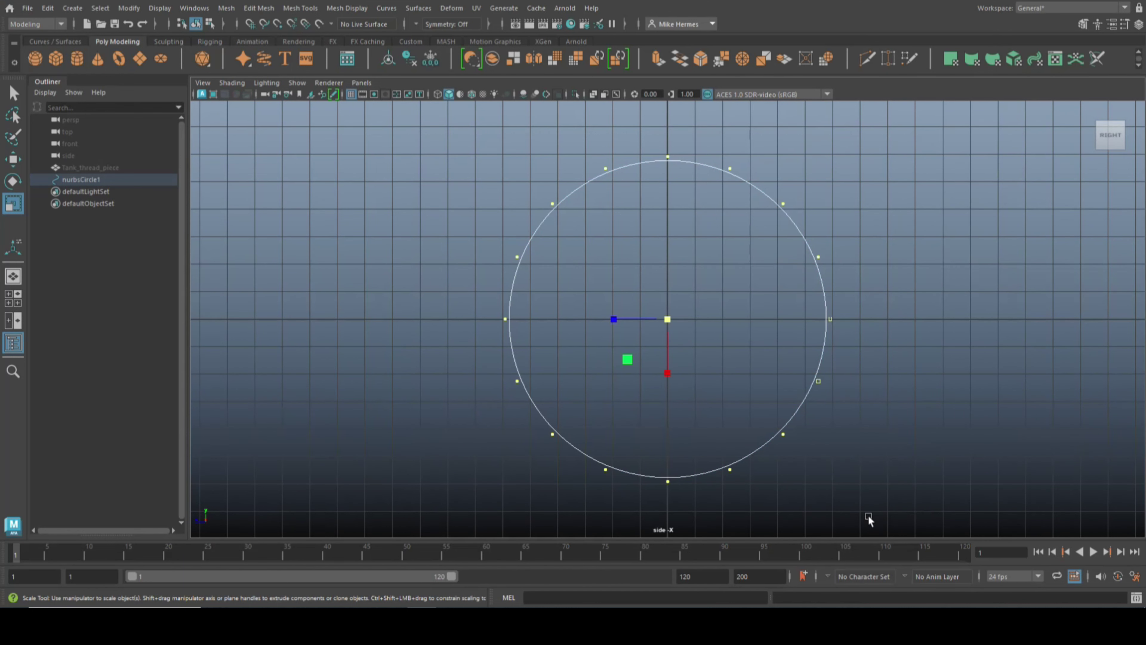
left_click_drag(613, 320, 574, 325)
left_click_drag(665, 376, 666, 366)
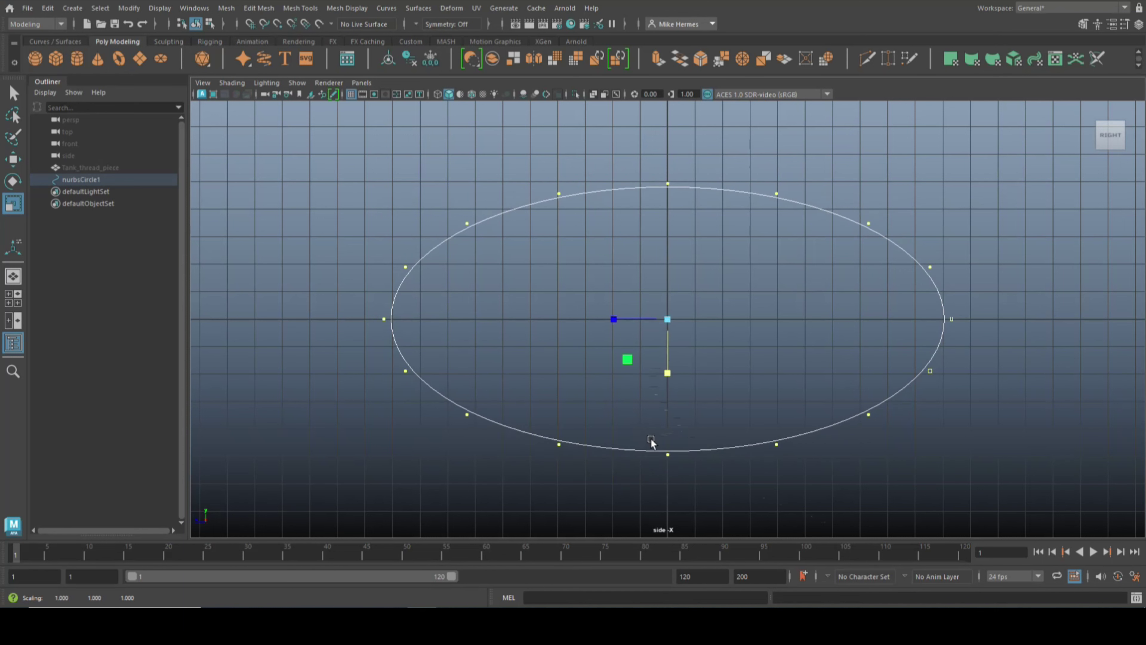
- Raise the bottom centre control vertex, then the three bottom vertices, to flatten the underside of the curve
left_click_drag(651, 440, 693, 492)
key("w")
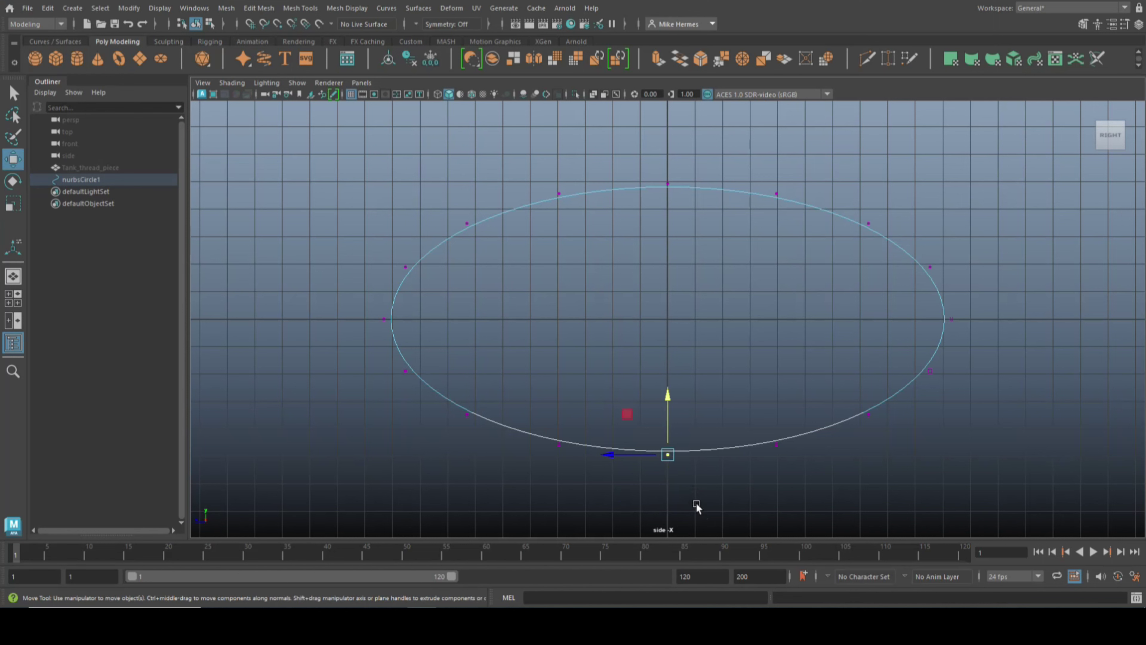
left_click_drag(666, 392, 668, 368)
left_click_drag(545, 437, 791, 473)
left_click_drag(672, 387, 675, 373)
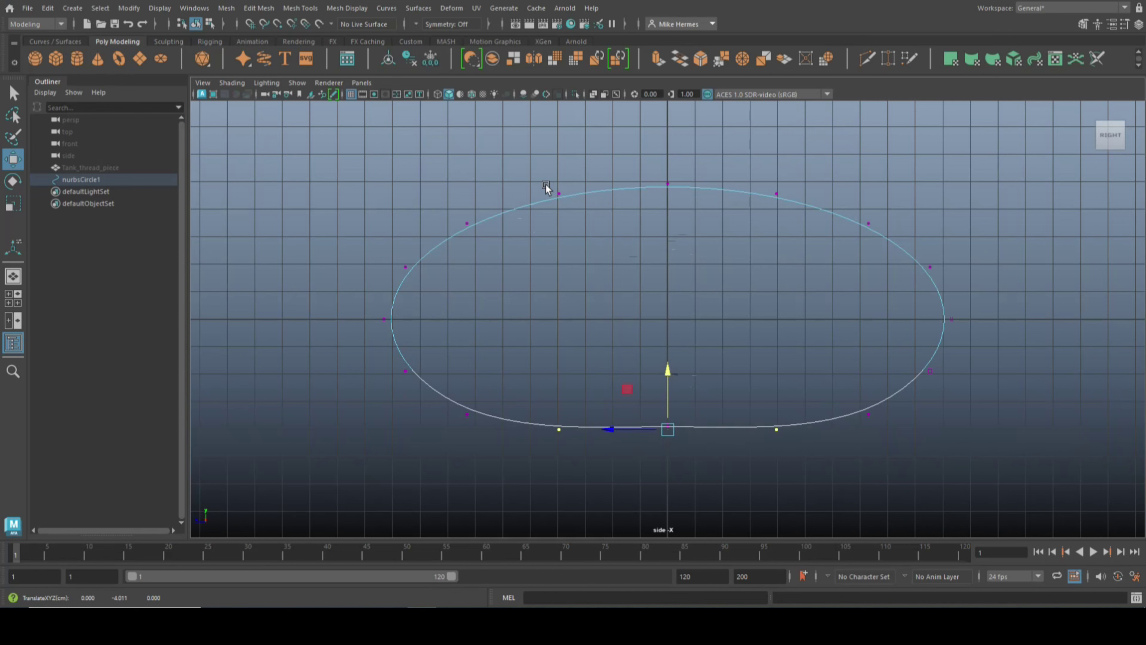
- Lower the curve's three top middle control vertices, then lower the outer top pair level with the vertices beside them
left_click_drag(501, 174, 825, 223)
left_click_drag(675, 146, 704, 239)
left_click_drag(438, 206, 493, 249)
left_click_drag(849, 206, 894, 240, "shift")
left_click_drag(671, 164, 678, 210)
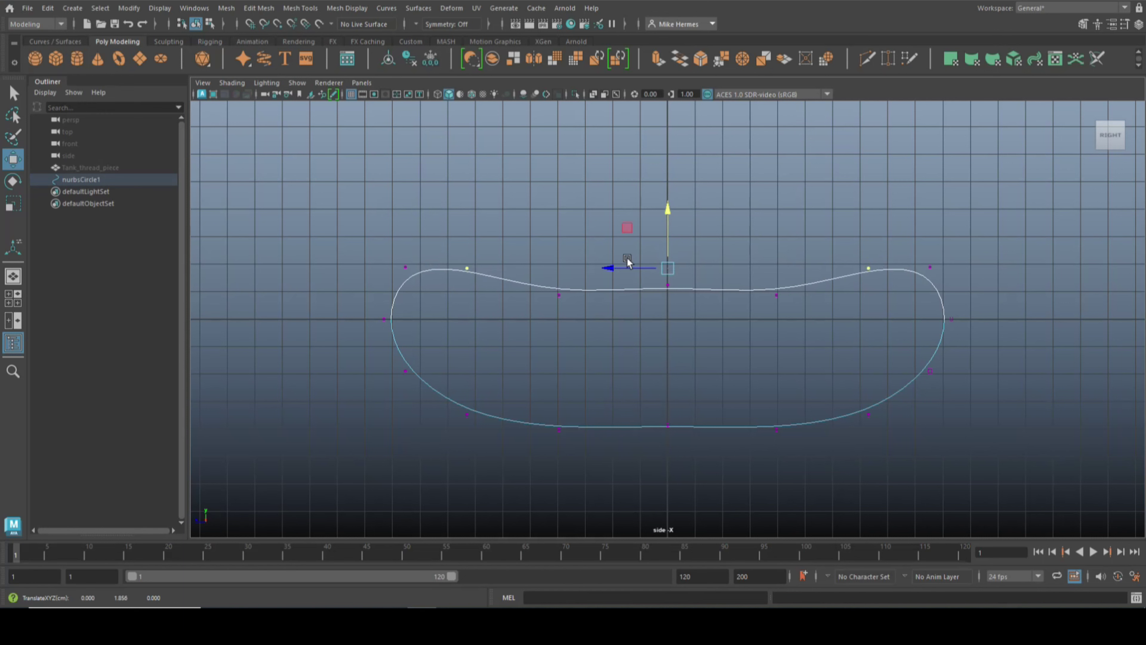
- Lower the three top middle control vertices further and adjust the centre one's height to flatten the dip in the curve
left_click_drag(543, 260, 791, 353)
left_click_drag(666, 237, 685, 319)
left_click(635, 207)
left_click_drag(669, 252, 671, 258)
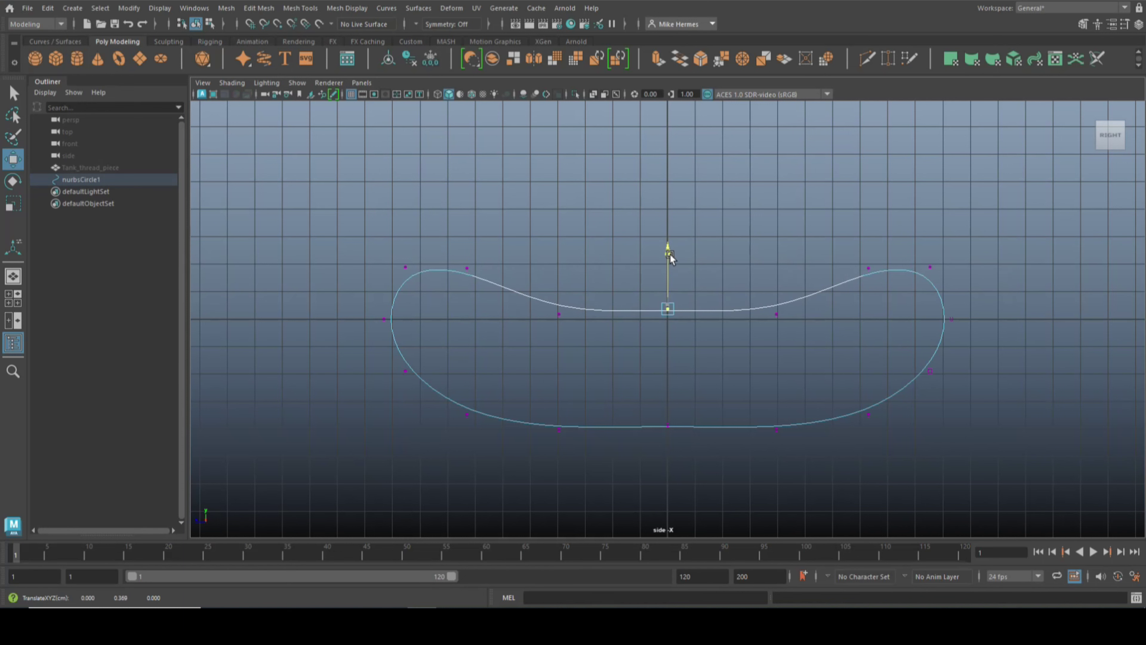
- Return to the perspective view and show all hidden objects so the tread piece is displayed with the curve
left_click(19, 302)
key("space")
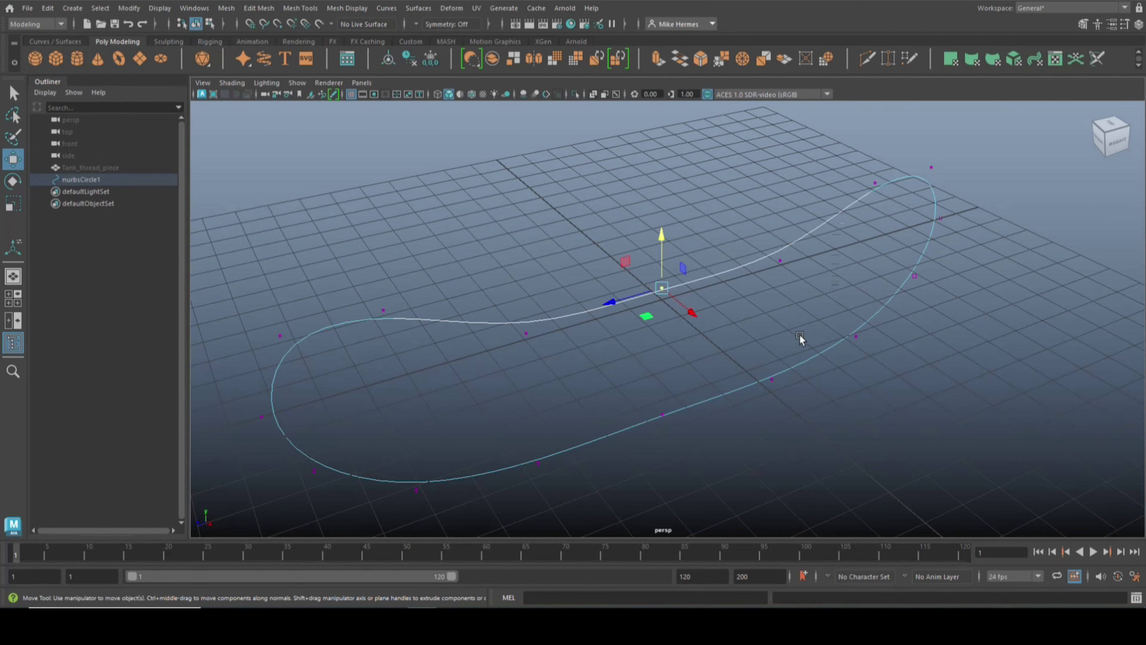
left_click(160, 7)
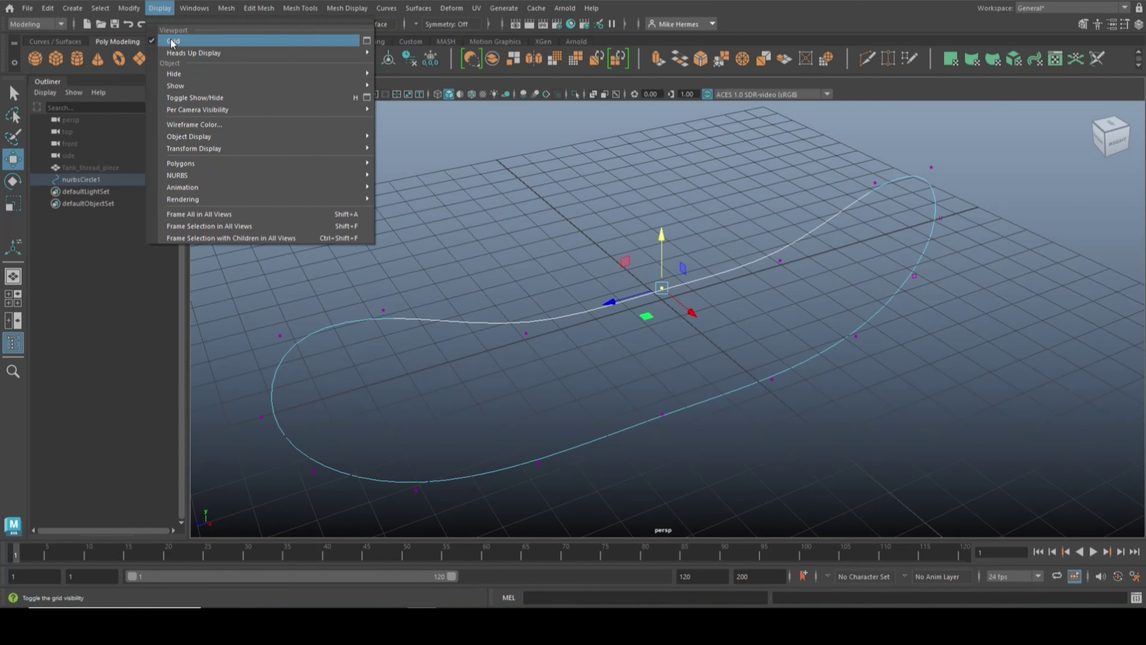
mouse_move(206, 86)
left_click(419, 135)
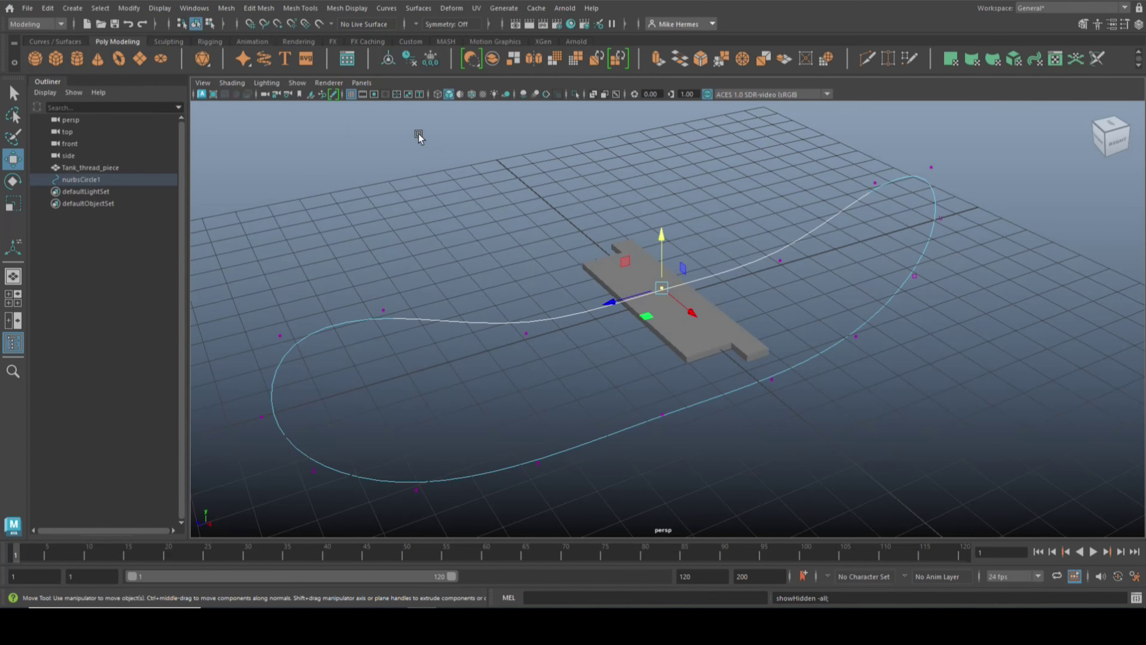
- Select the Tank_thread_piece object and scale it down uniformly to suit the size of the curve
scroll(934, 397, "up", 3)
scroll(929, 389, "down", 4)
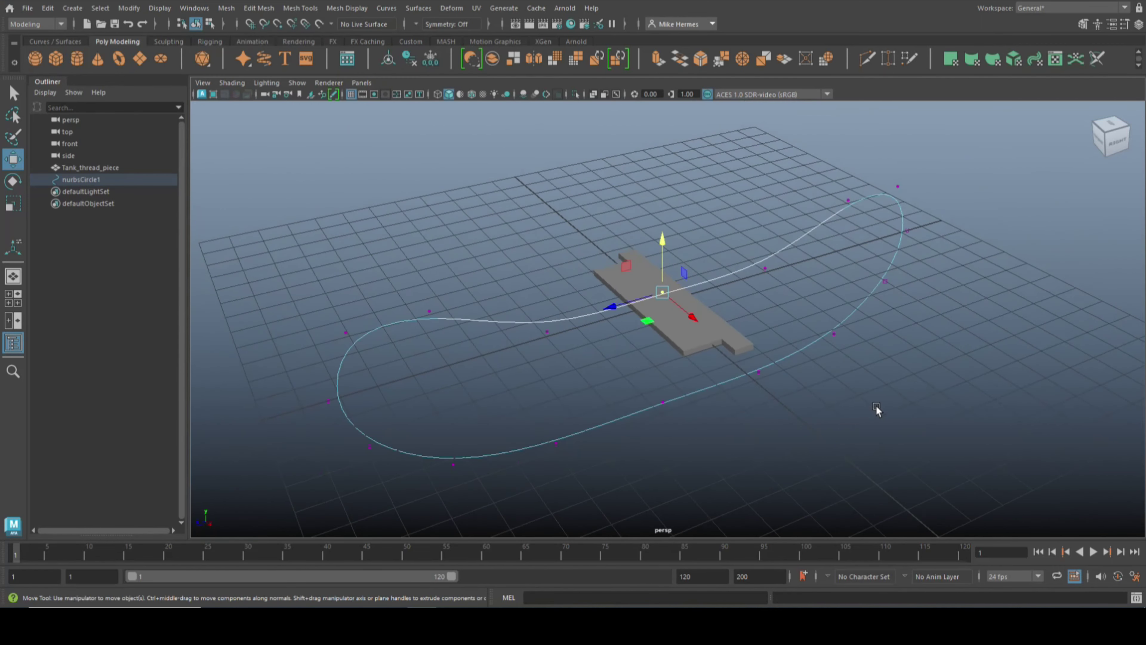
left_click_drag(864, 413, 886, 427, "alt")
left_click(758, 338)
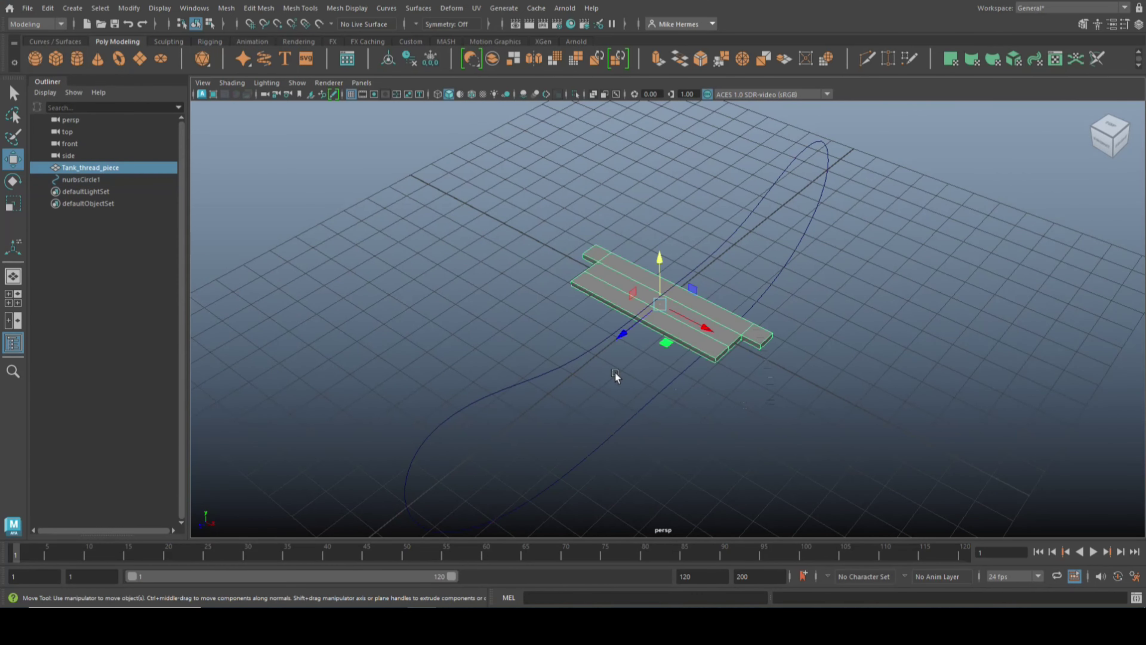
key("r")
left_click_drag(658, 301, 591, 302)
left_click_drag(752, 371, 749, 400, "alt")
scroll(717, 434, "down", 3)
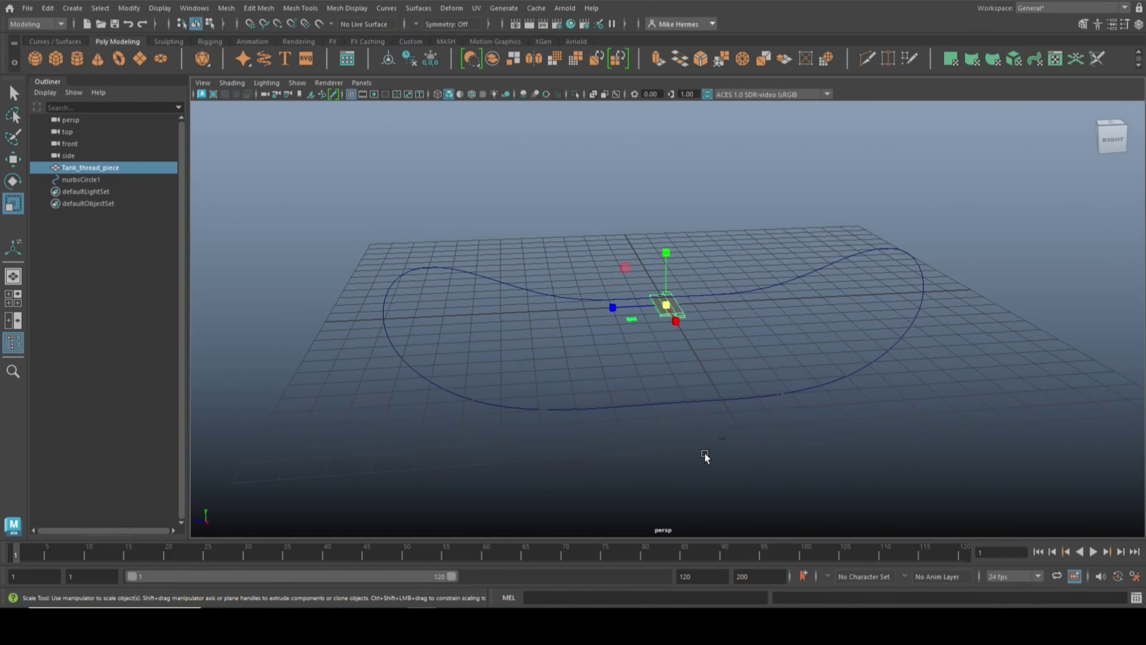
- Turn off the grid display in the perspective view
scroll(653, 376, "down", 2)
scroll(653, 376, "up", 2)
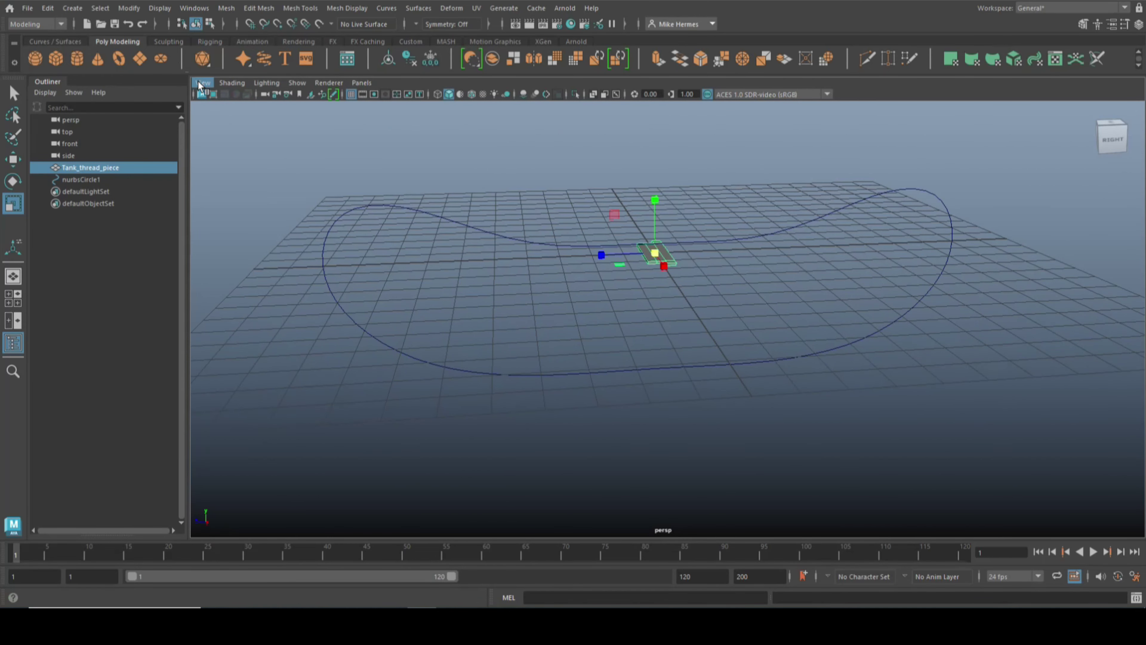
left_click(351, 94)
left_click_drag(347, 235, 576, 397, "alt")
left_click_drag(660, 425, 813, 397, "alt")
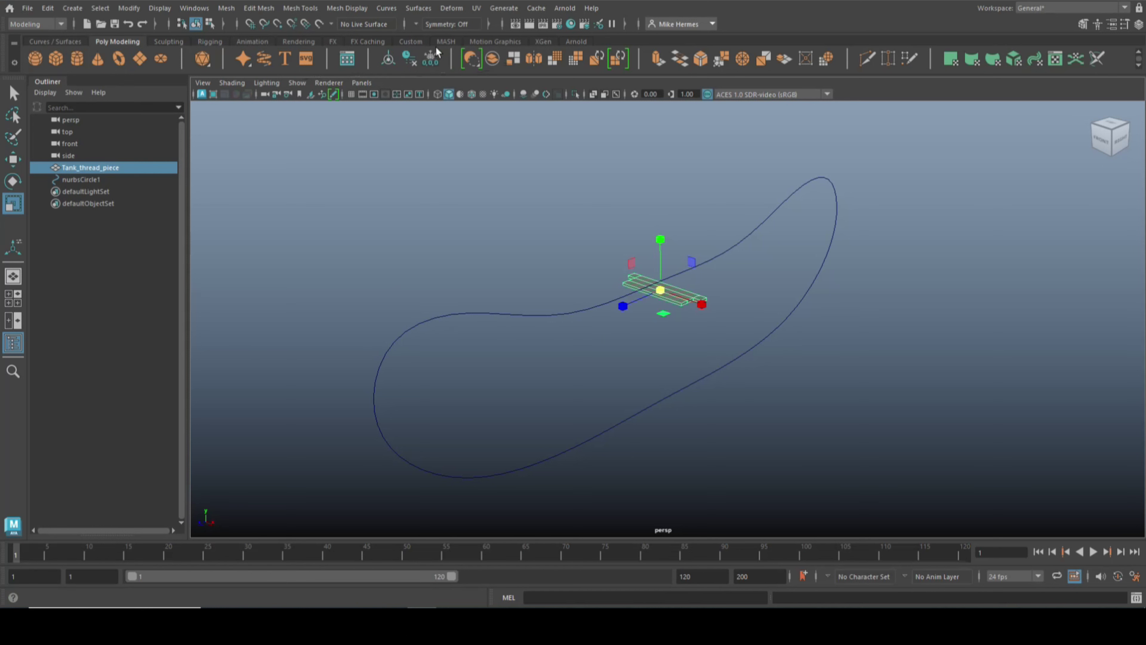
- Create a MASH network from the selected Tank_thread_piece
left_click(447, 42)
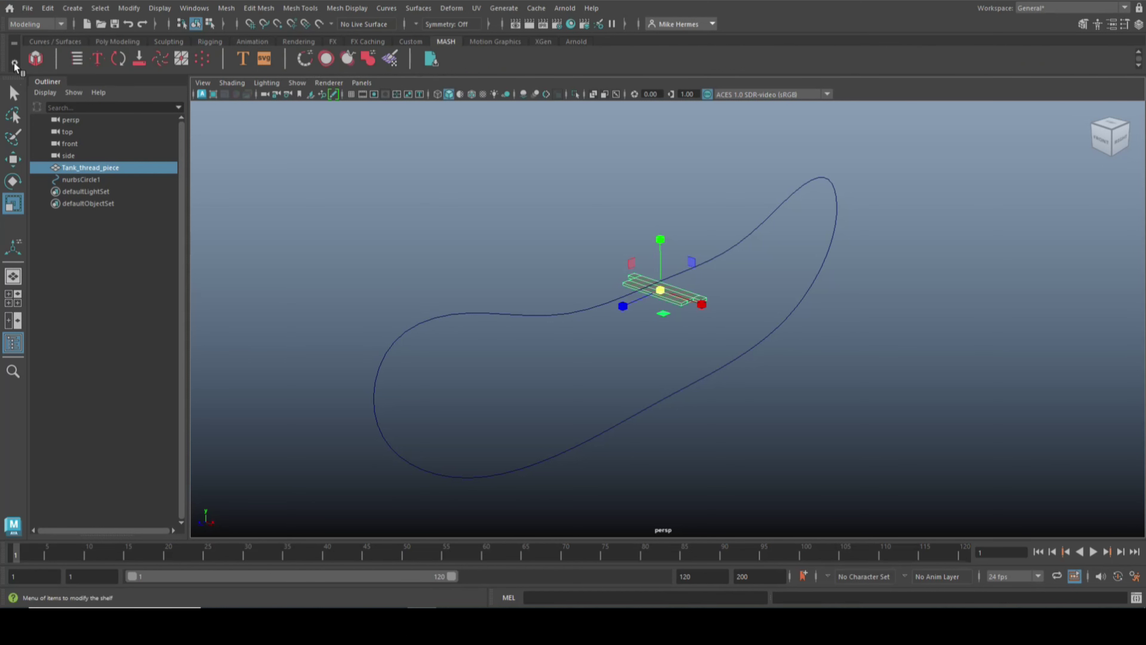
left_click(35, 58)
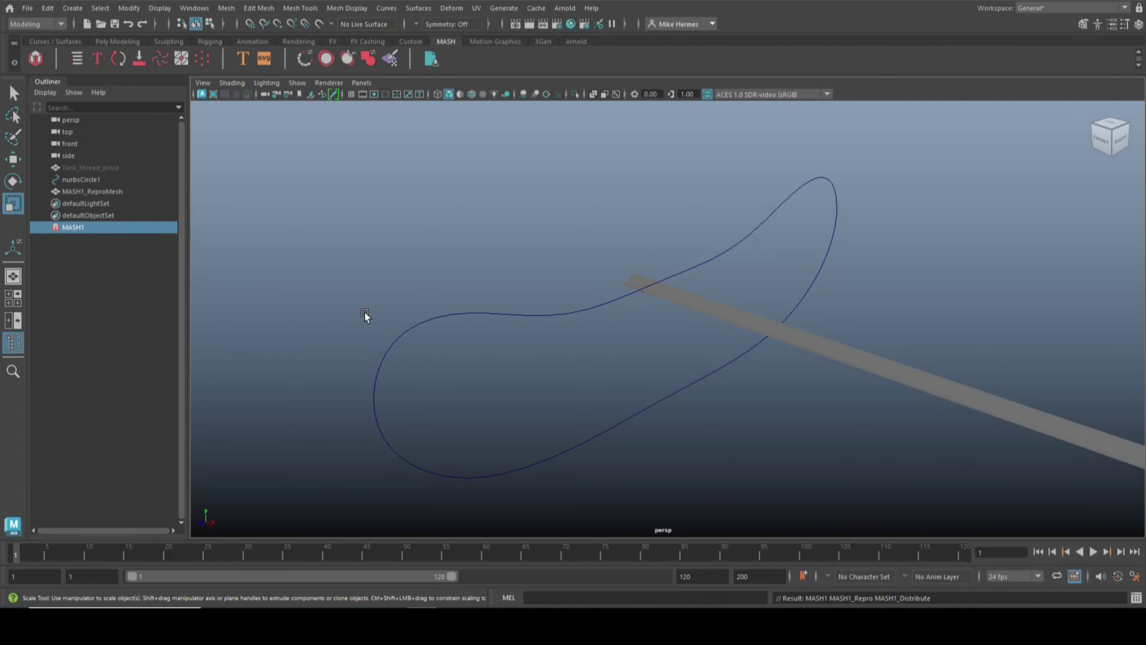
scroll(586, 361, "down", 3)
scroll(632, 348, "down", 2)
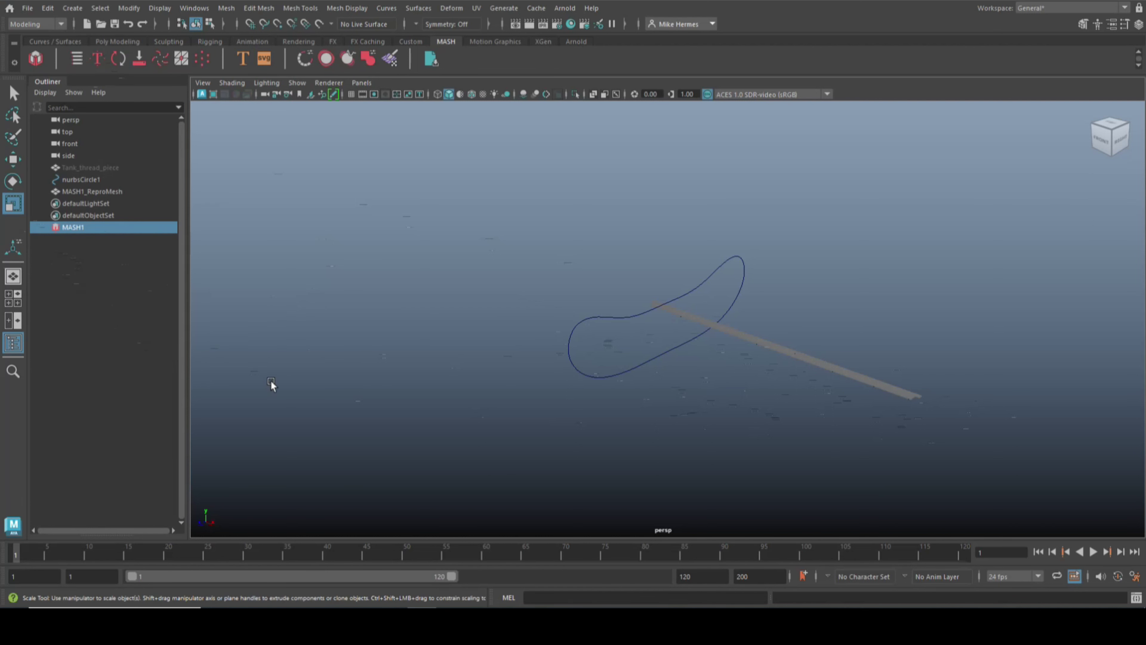
- Open the MASH1_Distribute attributes and set Distance X to 0, keeping the linear distribution at 10 points
key("ctrl+a")
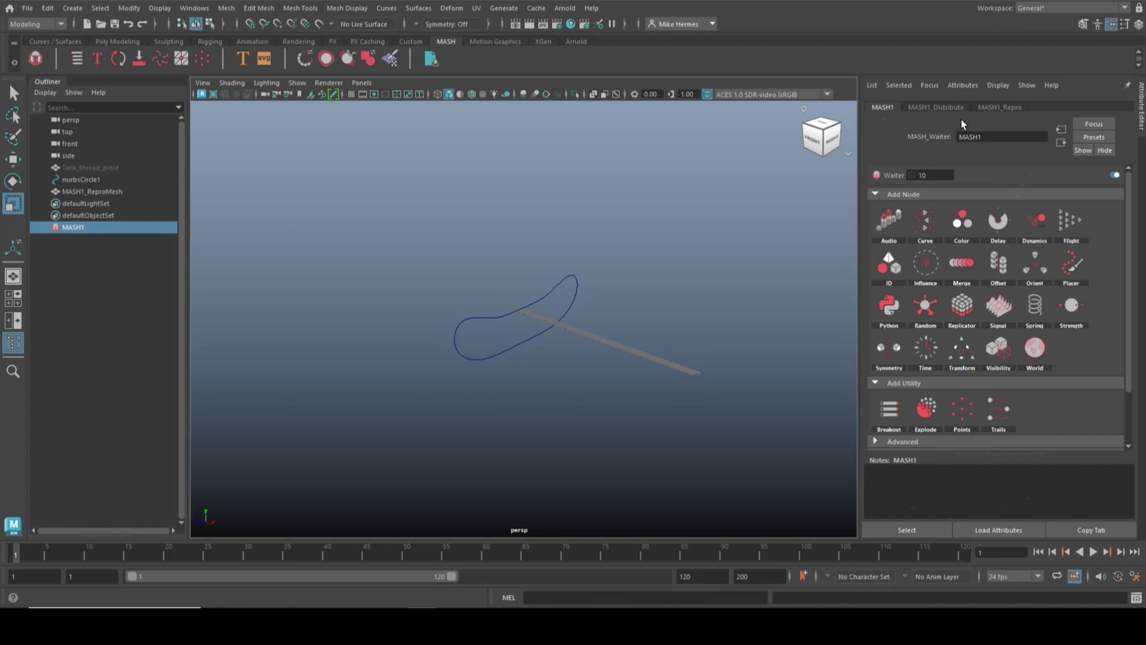
left_click(942, 107)
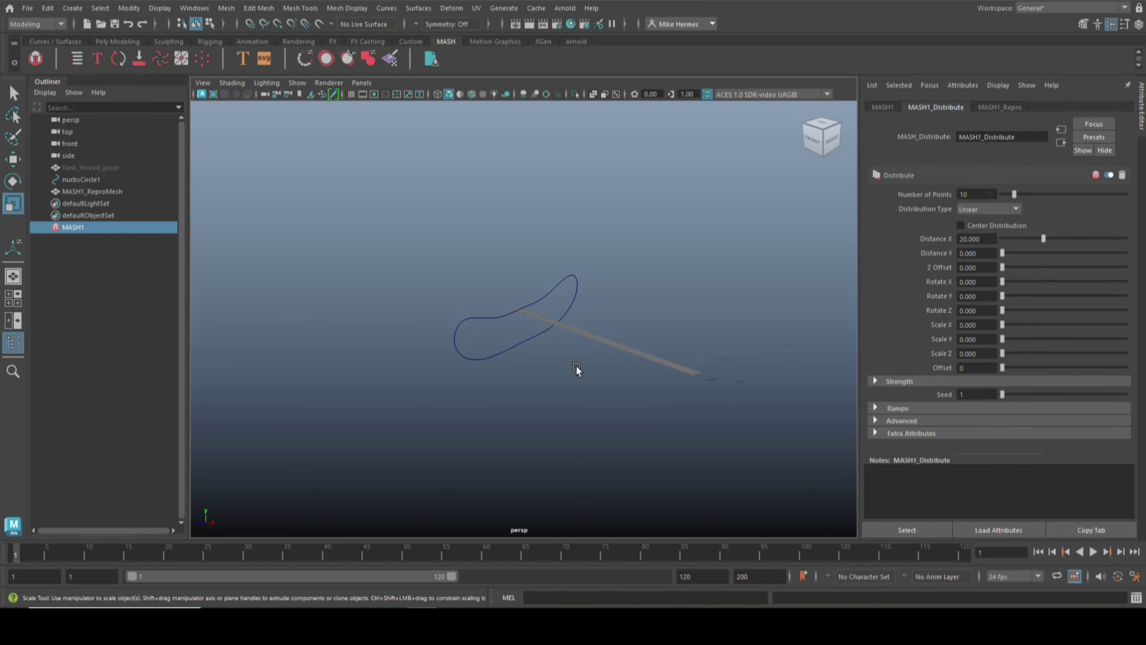
scroll(576, 372, "up", 2)
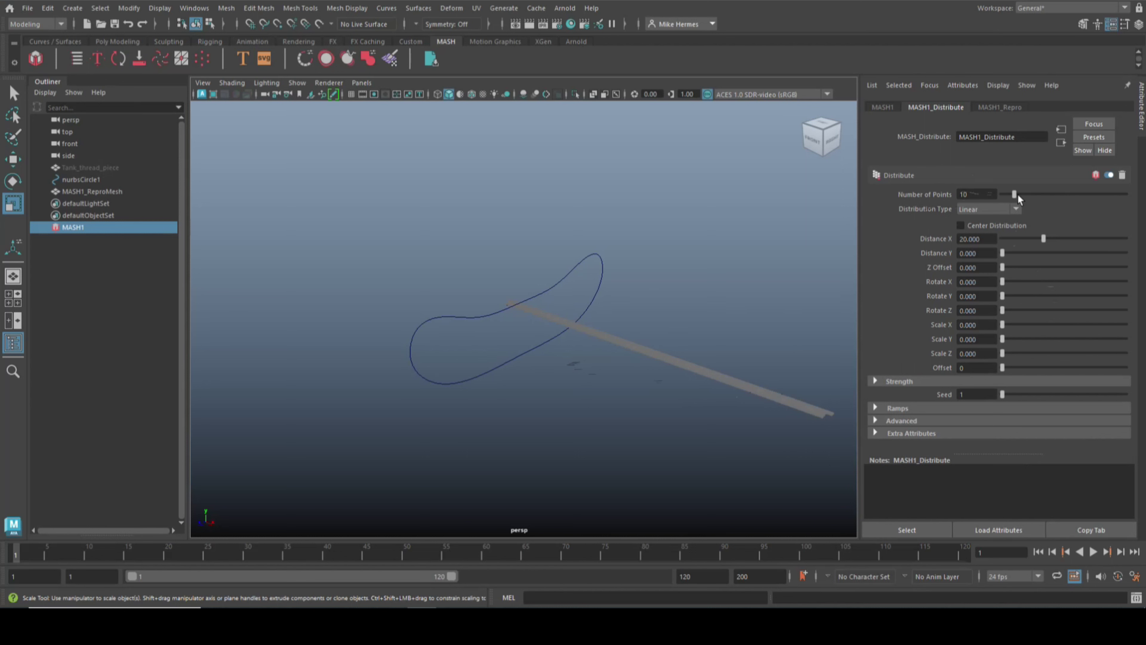
mouse_move(1015, 195)
left_mouse_down()
mouse_move(1043, 195)
mouse_move(1002, 195)
mouse_move(1015, 205)
left_mouse_up()
left_click_drag(1044, 238, 1015, 243)
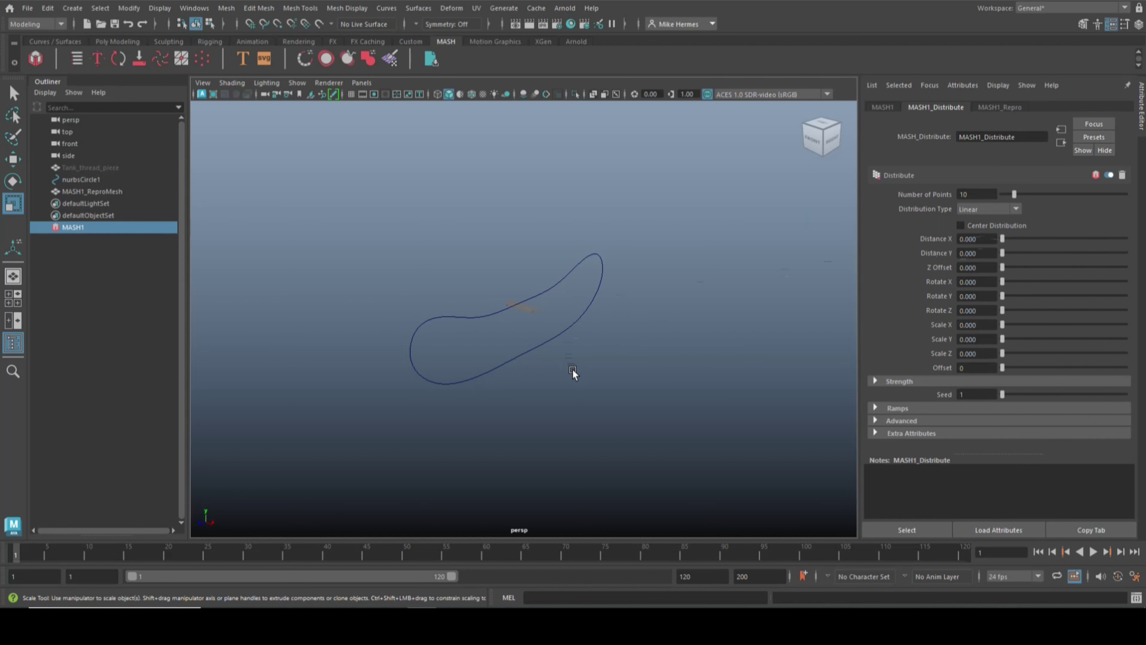
scroll(572, 370, "up", 3)
scroll(582, 373, "up", 1)
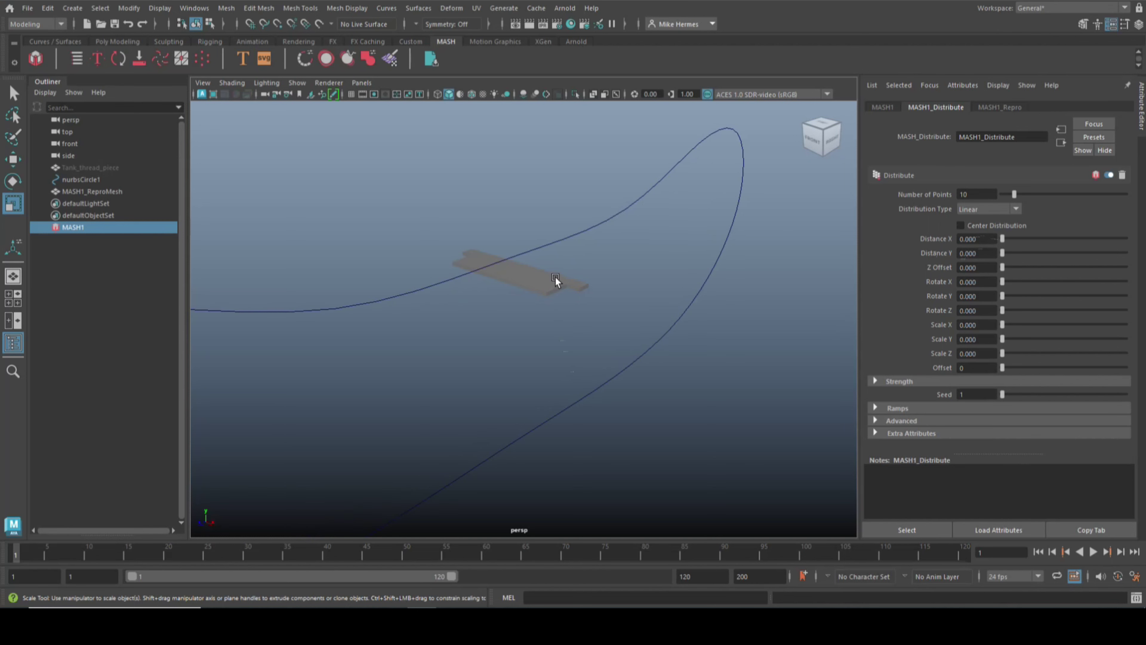
left_click(547, 285)
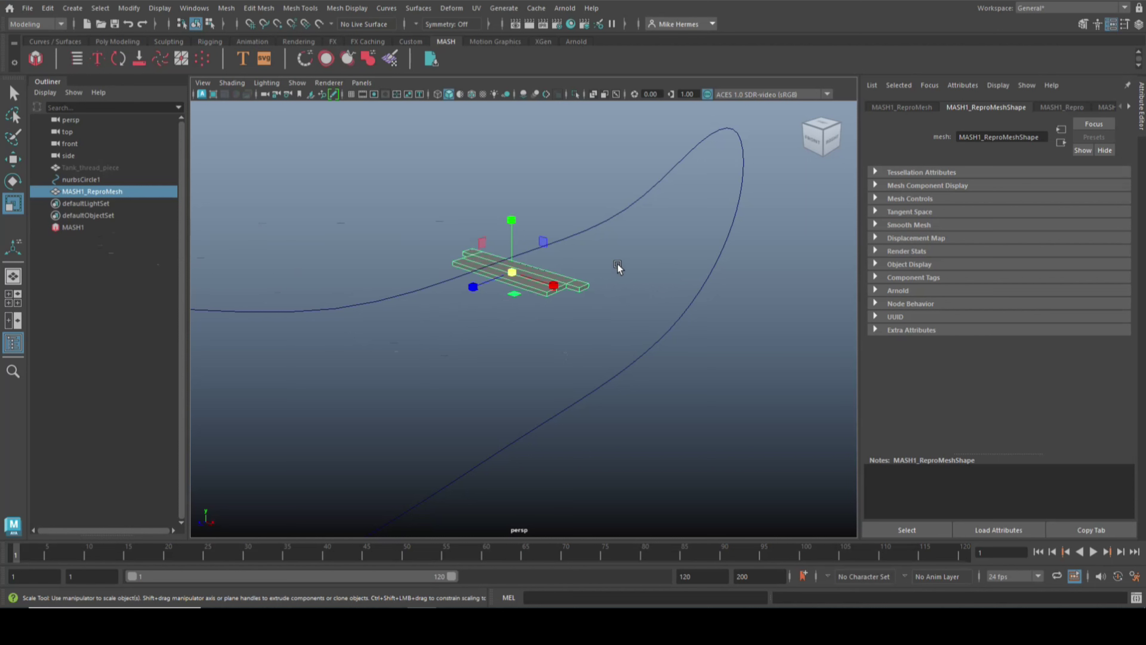
left_click(605, 265)
left_click(566, 268)
- Add a Curve node to the MASH1 network
left_click(72, 228)
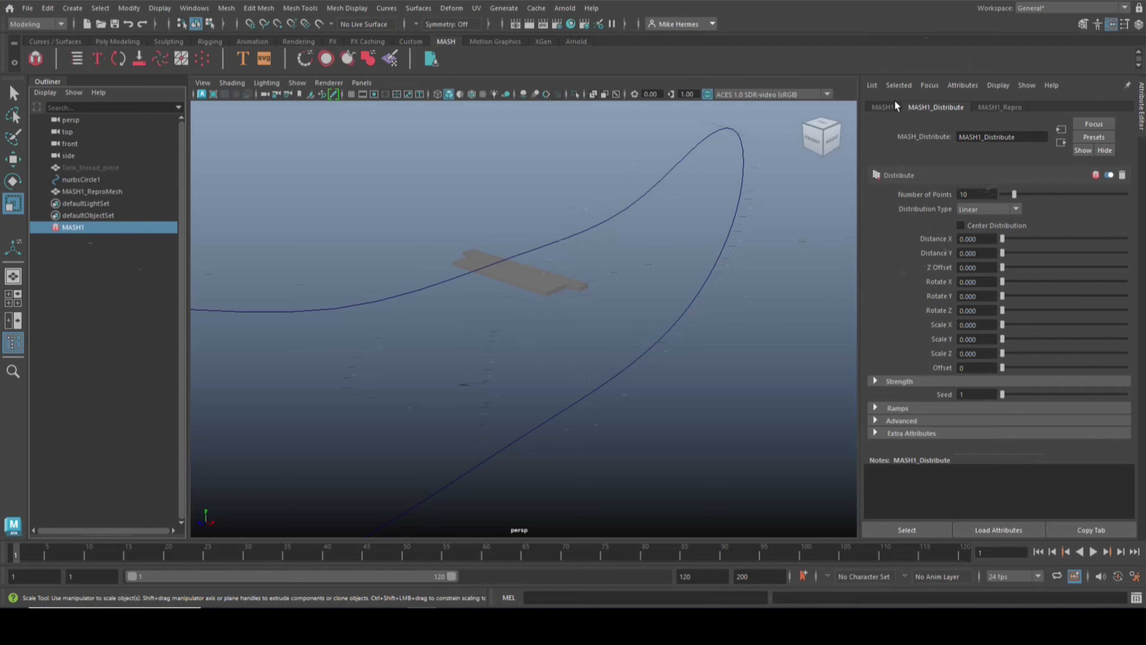
left_click(885, 107)
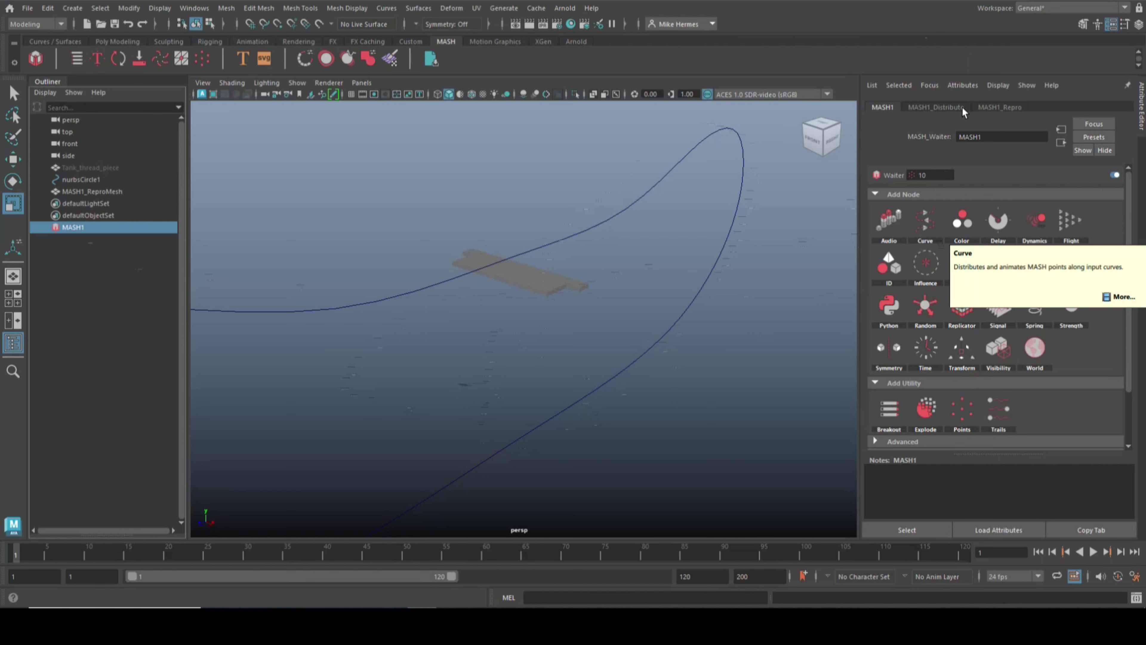
left_click(925, 226)
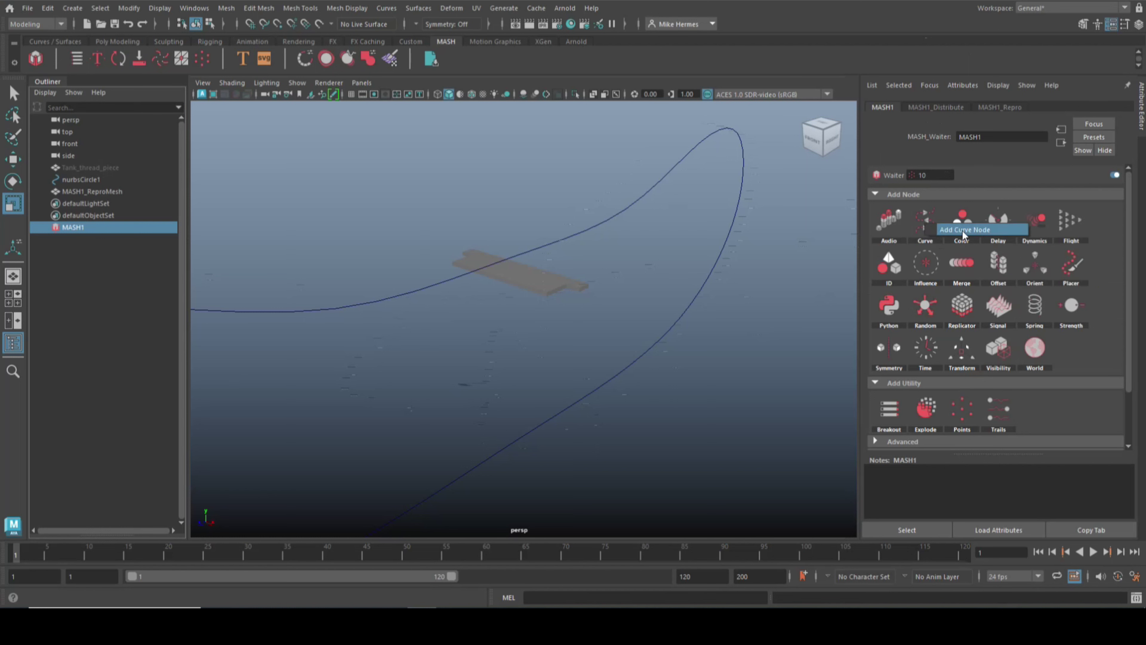
left_click(991, 230)
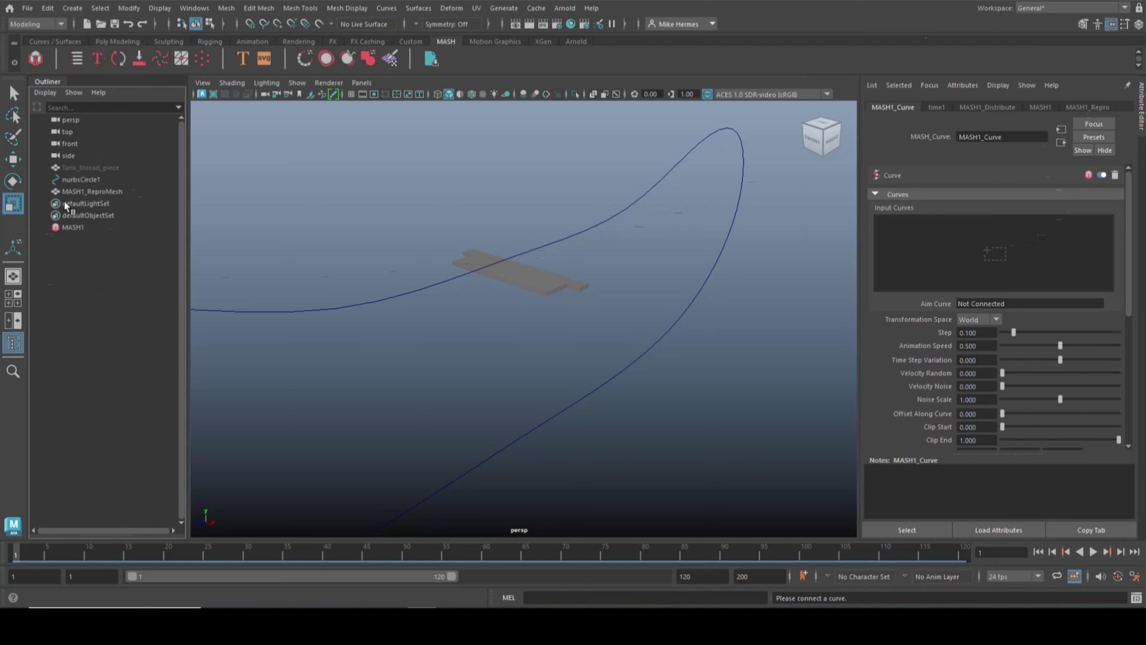
- Connect nurbsCircle1 to the MASH1_Curve node as its input curve
left_click_drag(101, 256, 1030, 243)
left_click_drag(919, 114, 104, 288)
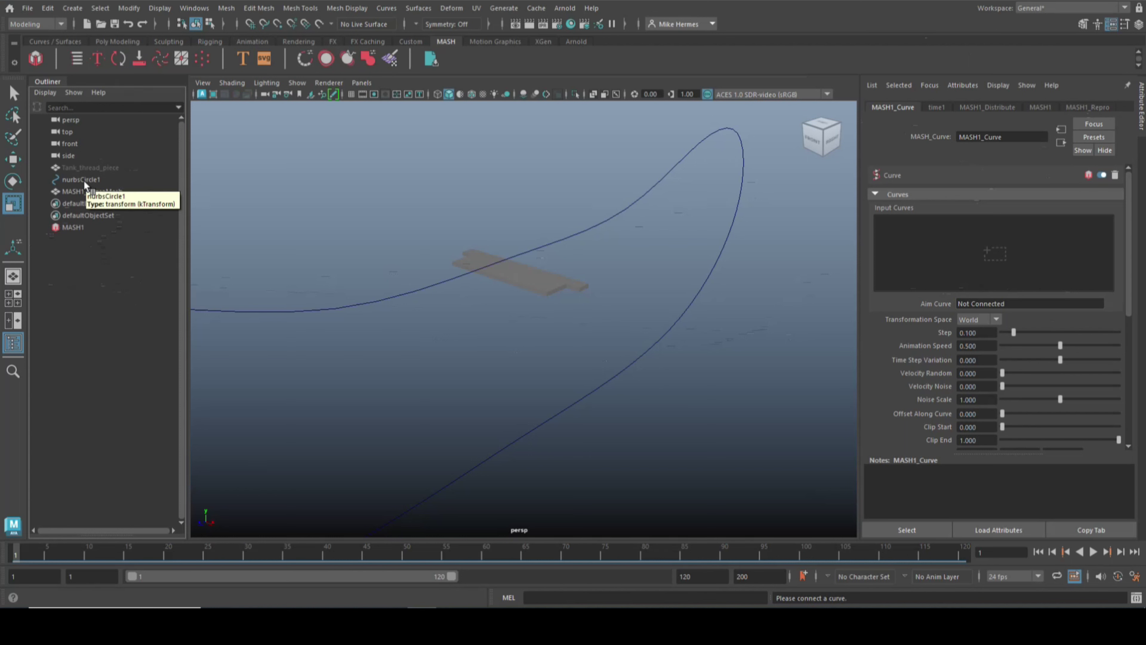
left_click_drag(85, 181, 350, 219)
mouse_move(668, 244)
left_mouse_down()
mouse_move(895, 259)
mouse_move(924, 237)
left_mouse_up()
scroll(925, 231, "down", 2)
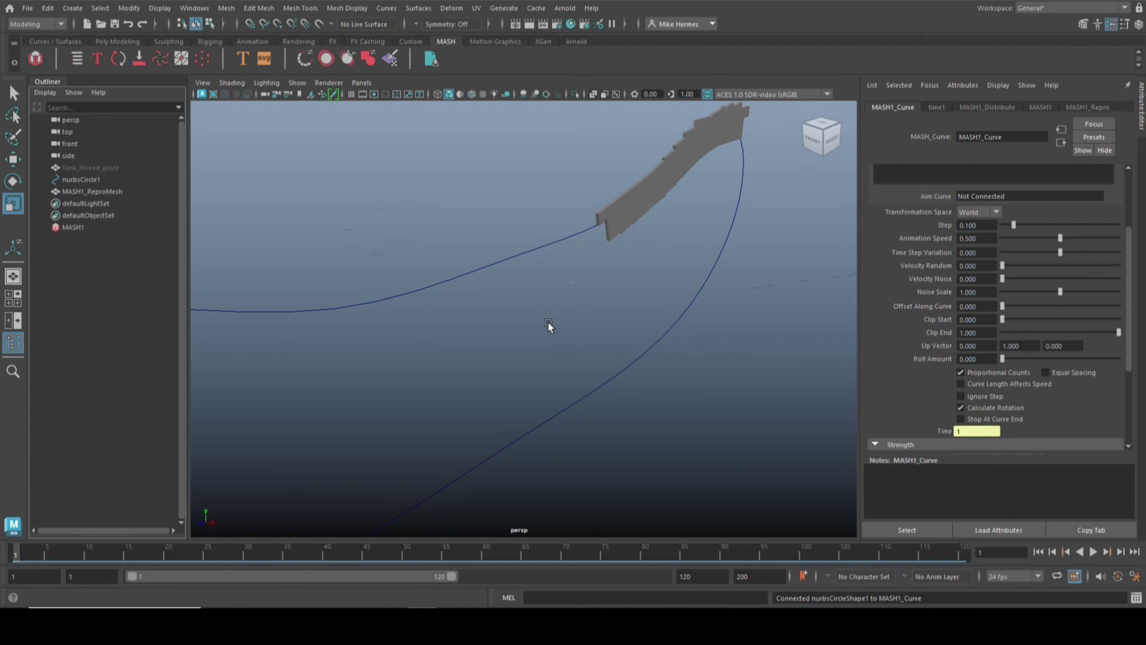
- Set the Step of the MASH1_Curve node to 1.000 to spread the tread pieces around the whole curve
left_click(80, 181)
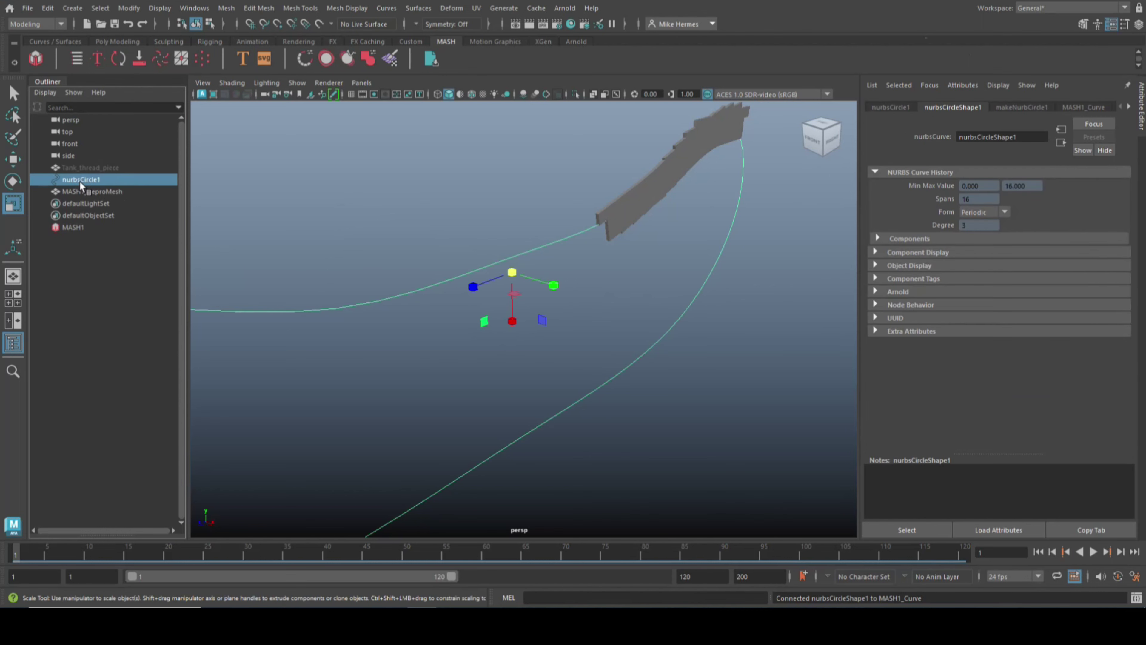
left_click(73, 227)
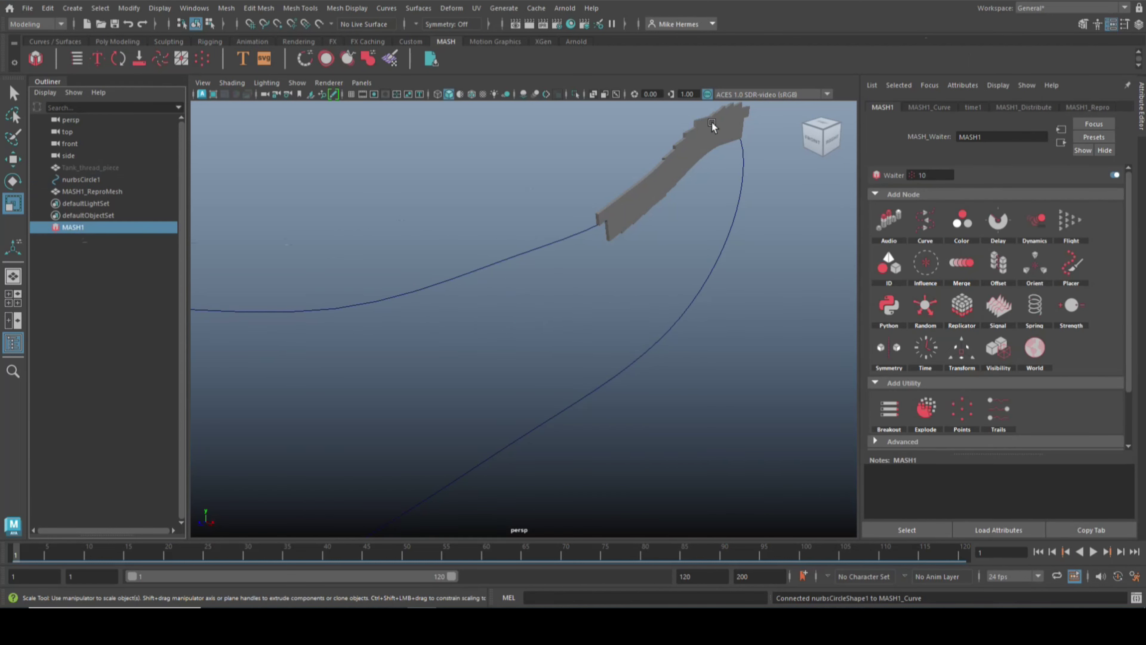
left_click(940, 109)
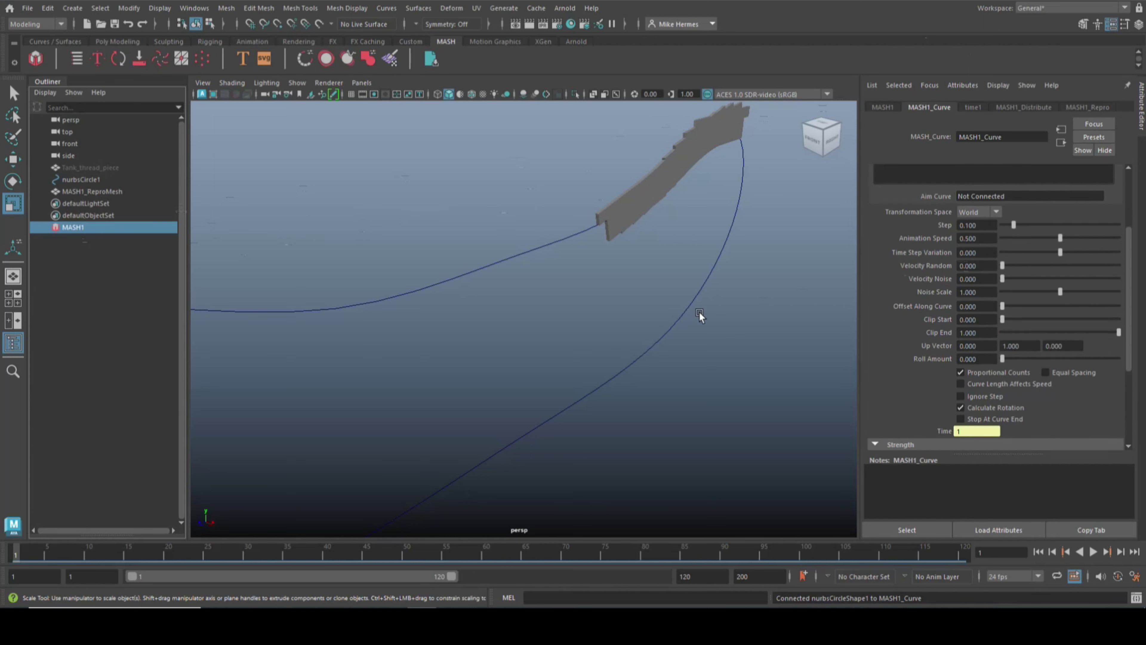
left_click_drag(624, 317, 634, 390, "alt")
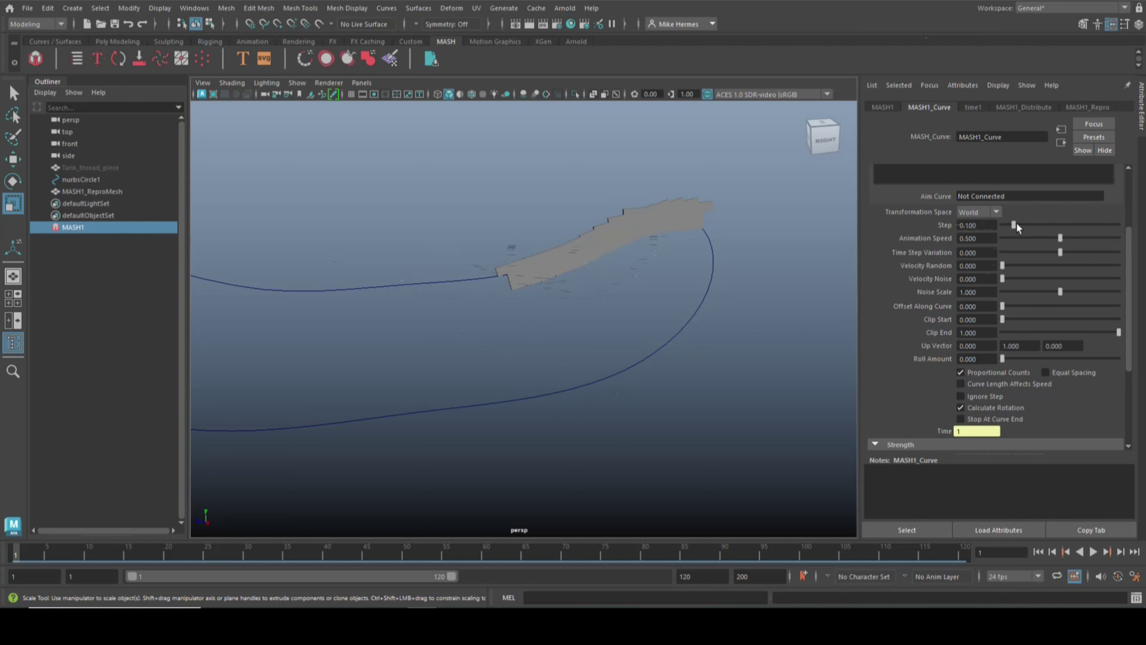
left_click_drag(1014, 225, 1125, 231)
scroll(592, 307, "down", 5)
scroll(717, 307, "up", 3)
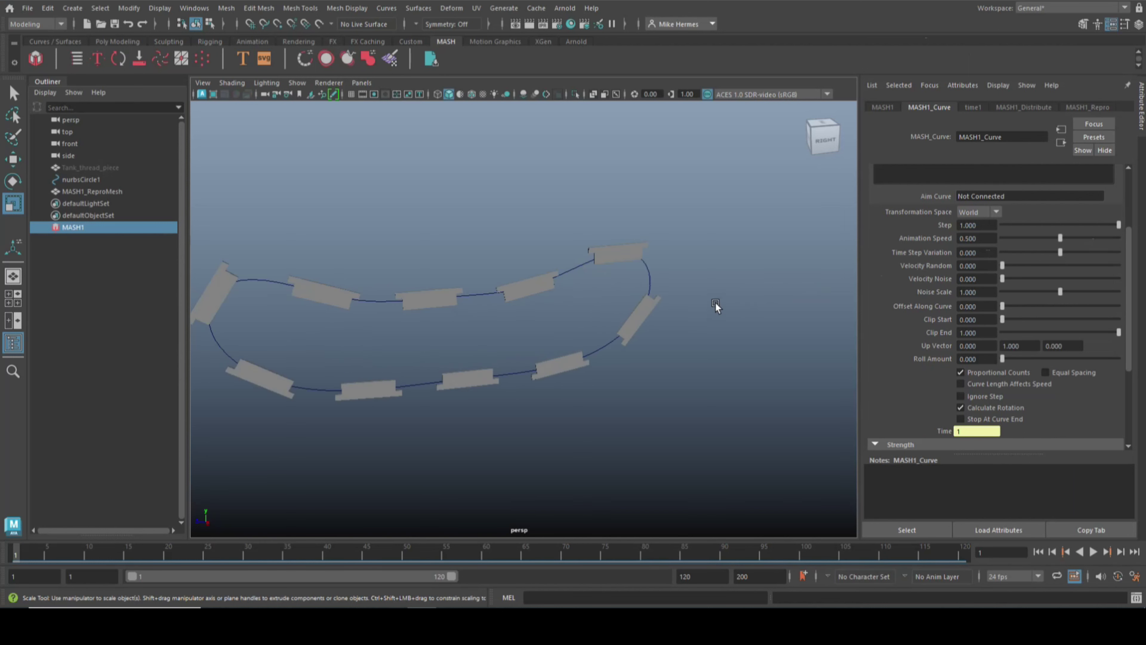
scroll(715, 305, "down", 3)
- Rotate Tank_thread_piece to 90, 0, 90 degrees so the tread pieces lie across the curve
left_click_drag(650, 318, 612, 409, "alt")
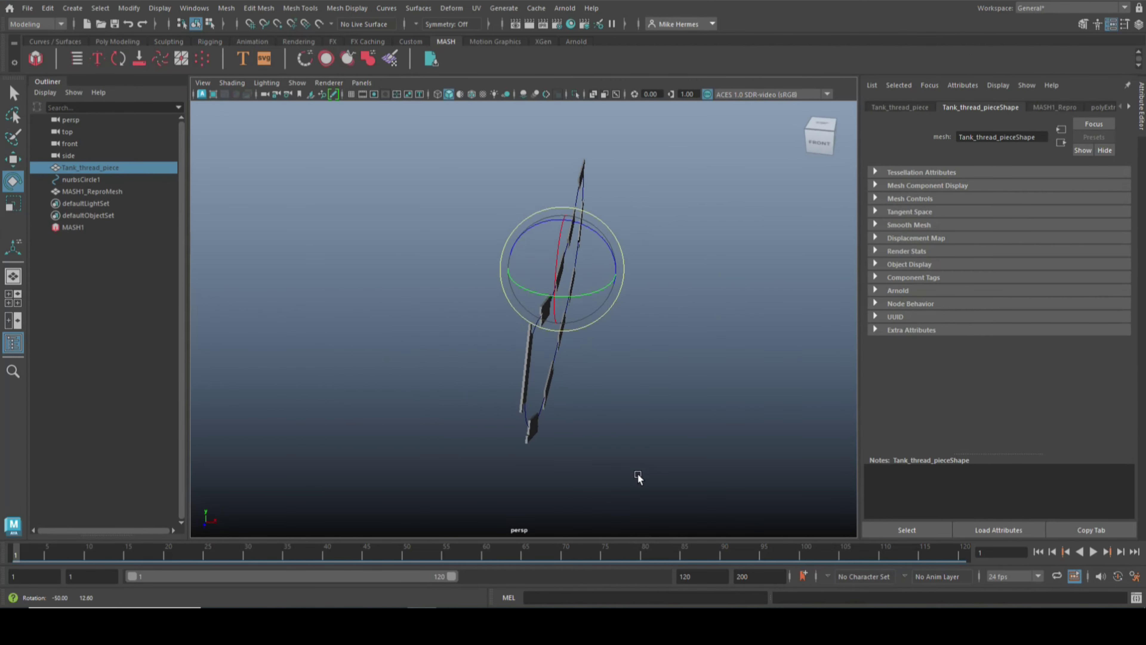
left_click_drag(637, 474, 557, 458, "alt")
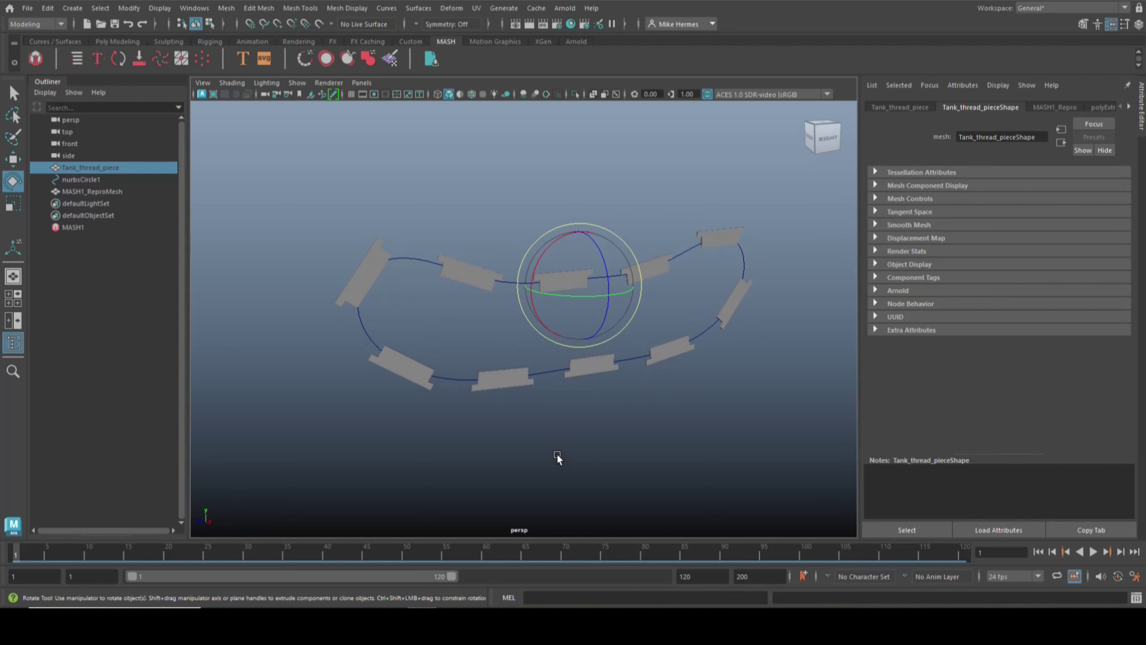
scroll(619, 470, "up", 2)
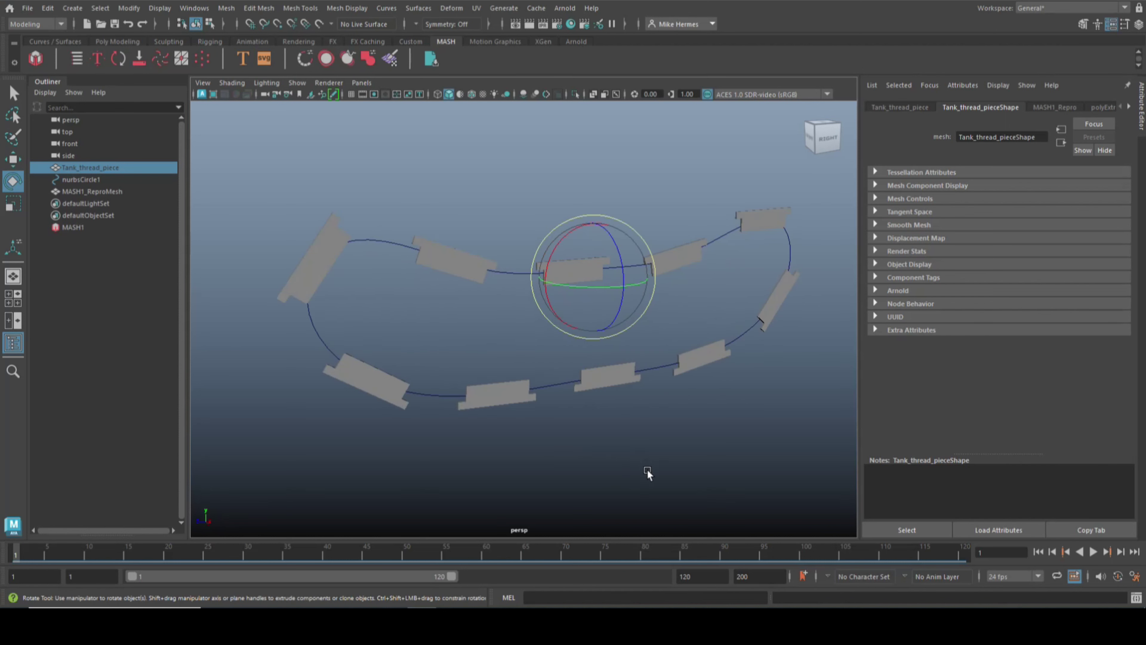
middle_click_drag(647, 472, 543, 451, "alt")
mouse_move(543, 450)
left_mouse_down("alt")
mouse_move(532, 445)
mouse_move(550, 460)
mouse_move(552, 447)
left_mouse_up("alt")
middle_click_drag(553, 447, 581, 468, "alt")
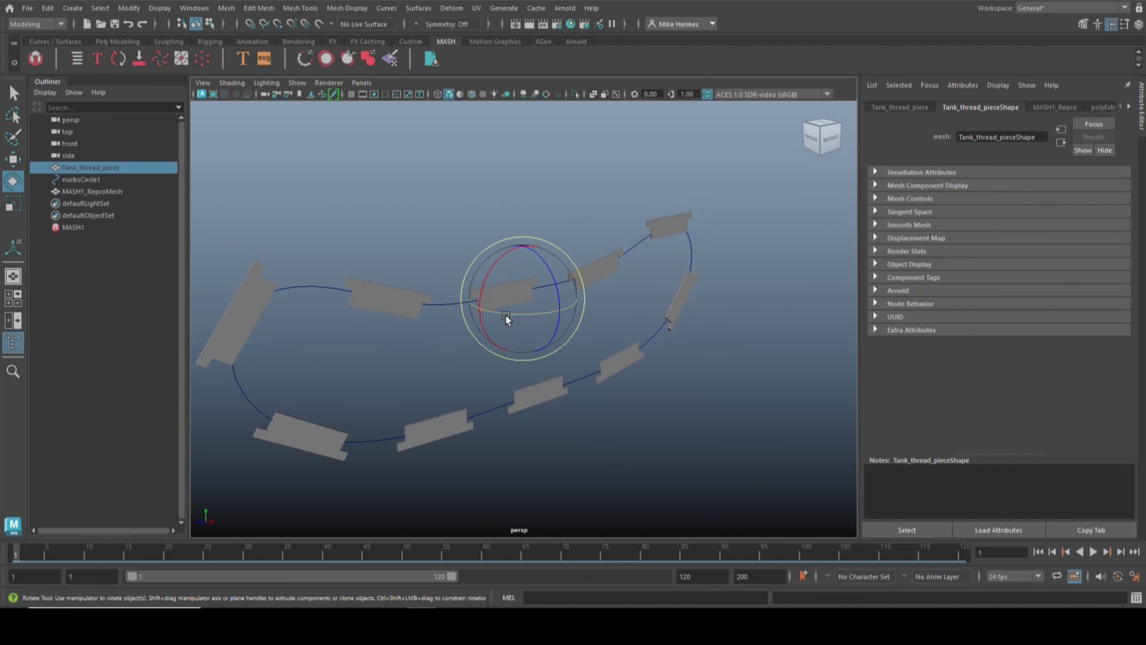
left_click_drag(505, 318, 580, 321)
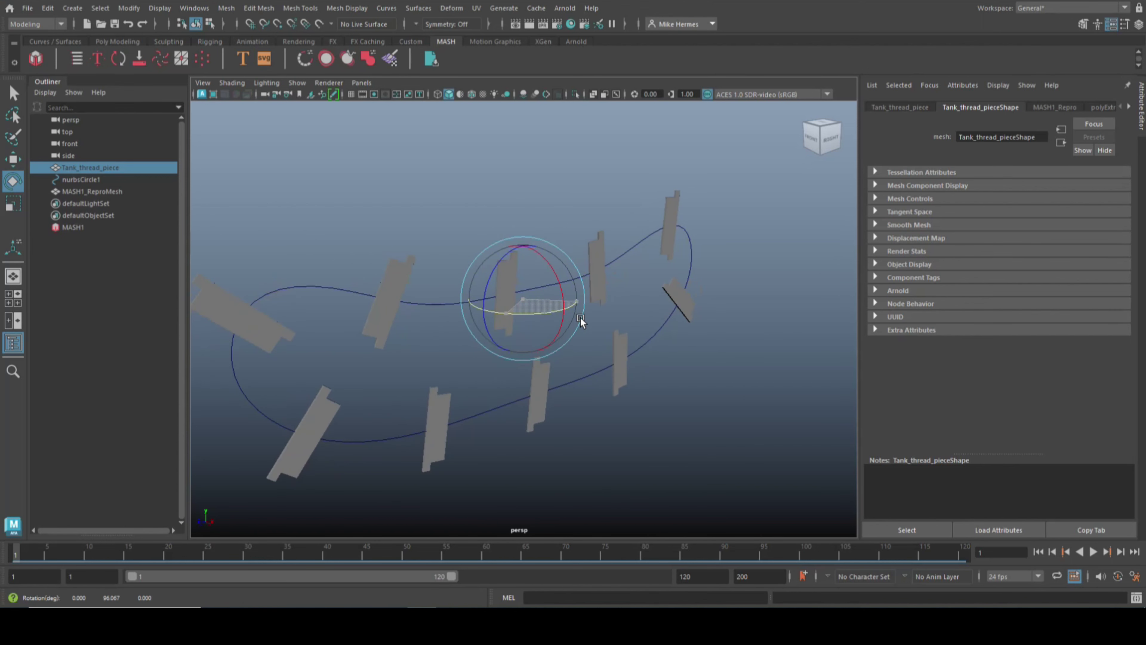
key("ctrl+z")
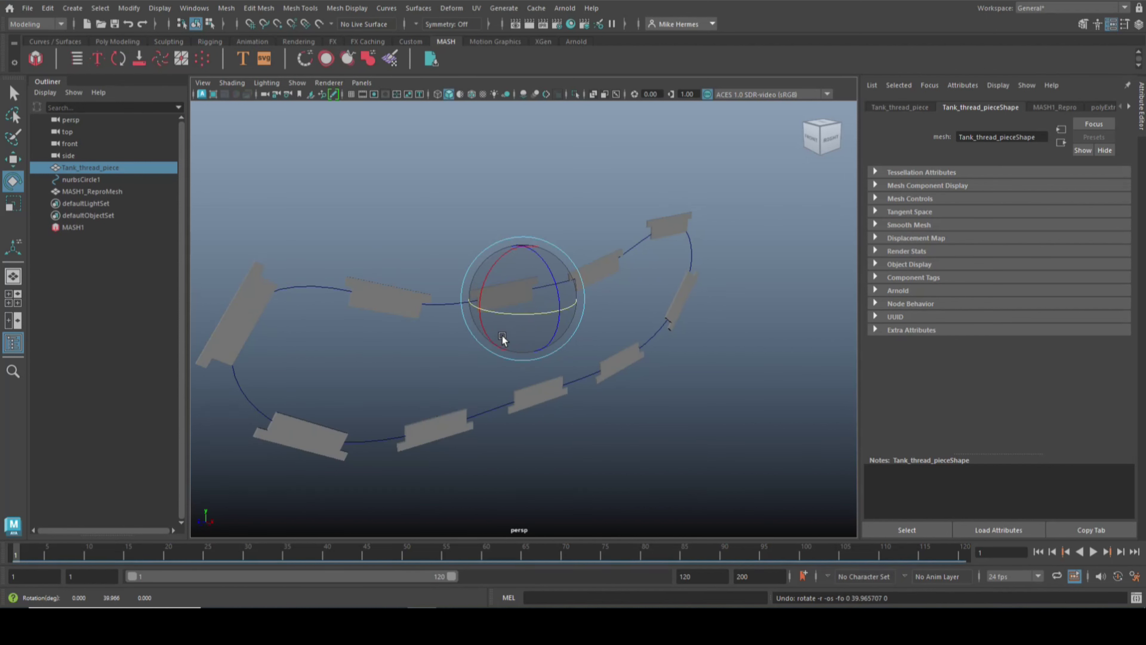
left_click_drag(497, 312, 571, 324)
left_click_drag(493, 262, 473, 337)
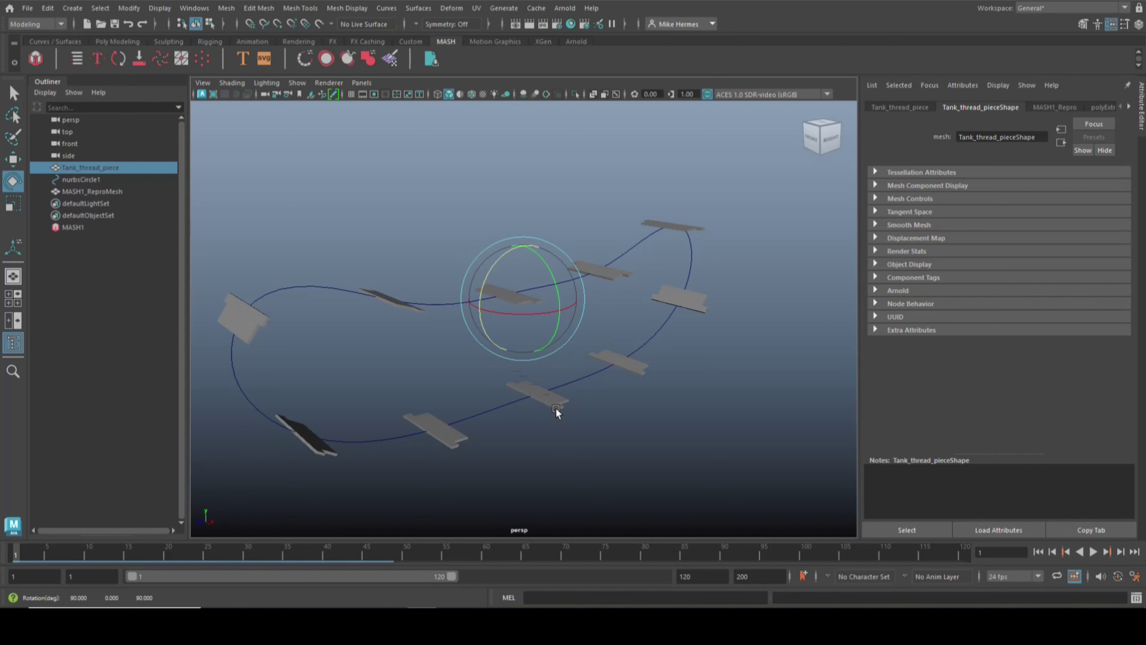
mouse_move(612, 463)
left_mouse_down("alt")
mouse_move(704, 461)
mouse_move(644, 489)
mouse_move(589, 456)
mouse_move(500, 449)
mouse_move(609, 463)
mouse_move(604, 453)
left_mouse_up("alt")
scroll(596, 432, "down", 3)
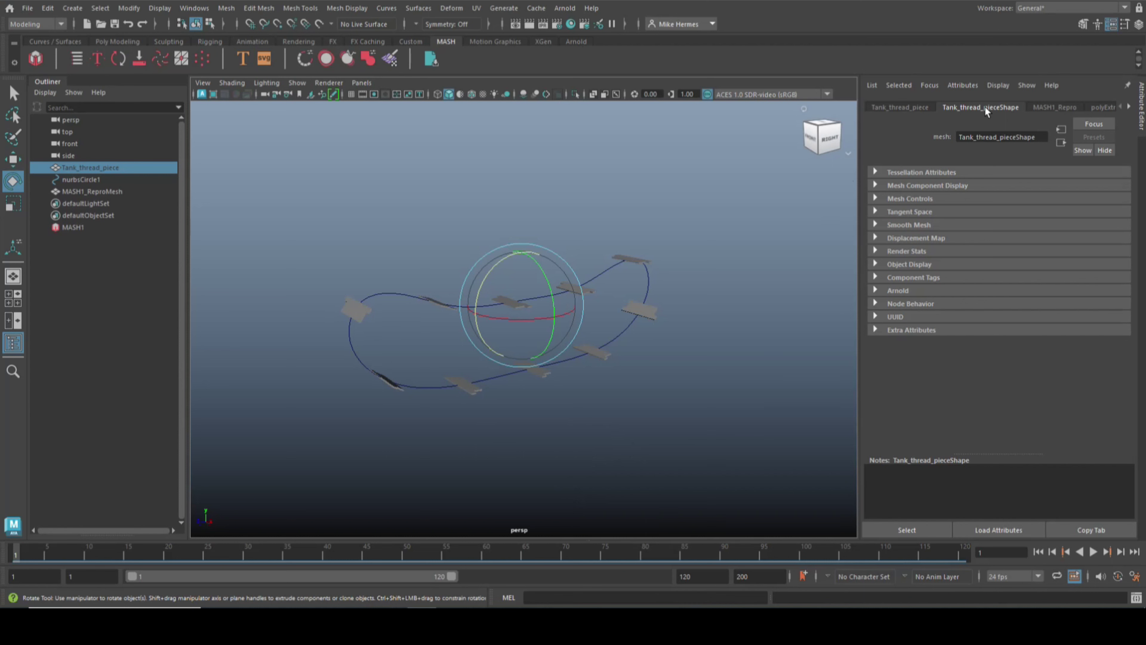
- Set the Number of Points in MASH1_Distribute to 50 so the tread pieces fill the curve
left_click(75, 228)
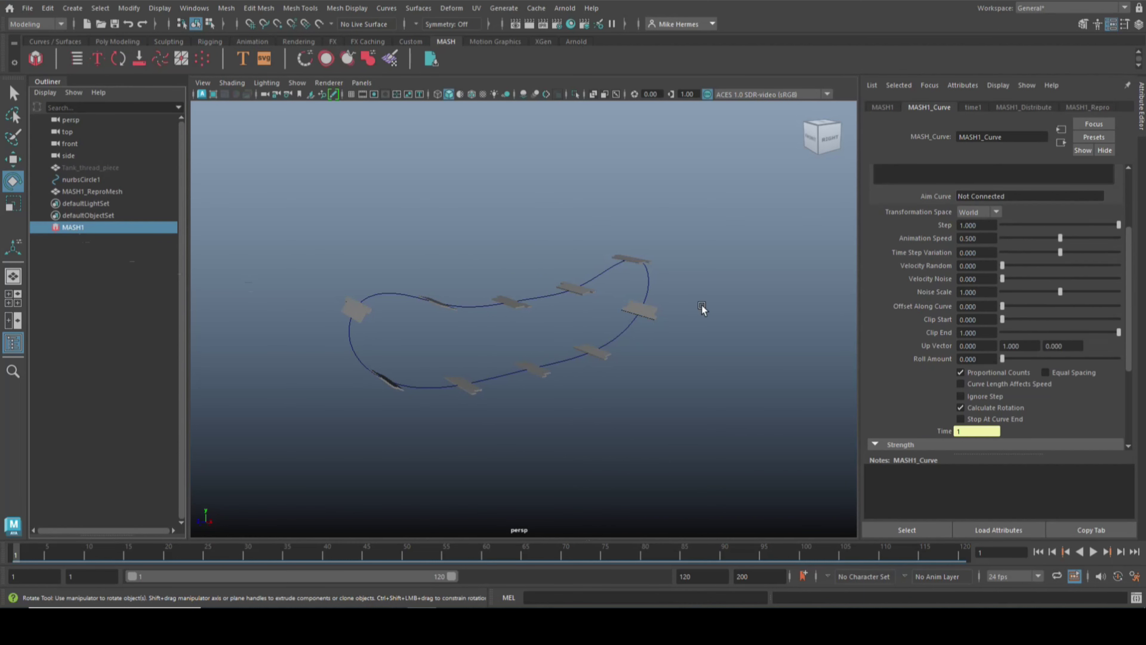
left_click(1029, 106)
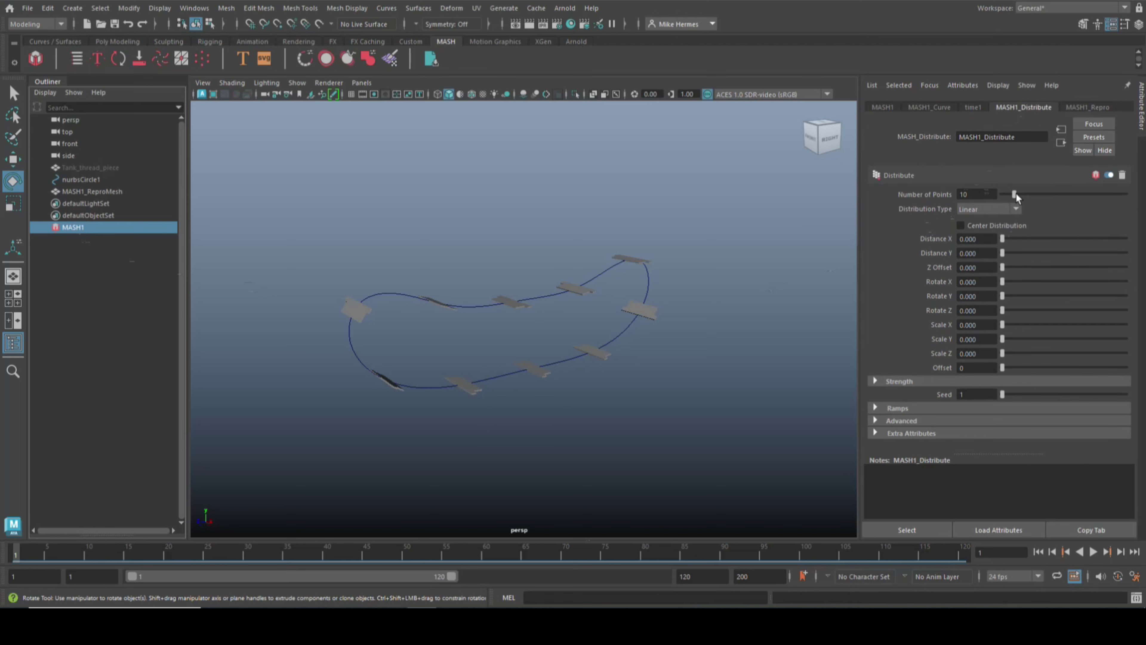
left_click_drag(1016, 194, 1059, 203)
scroll(623, 344, "up", 5)
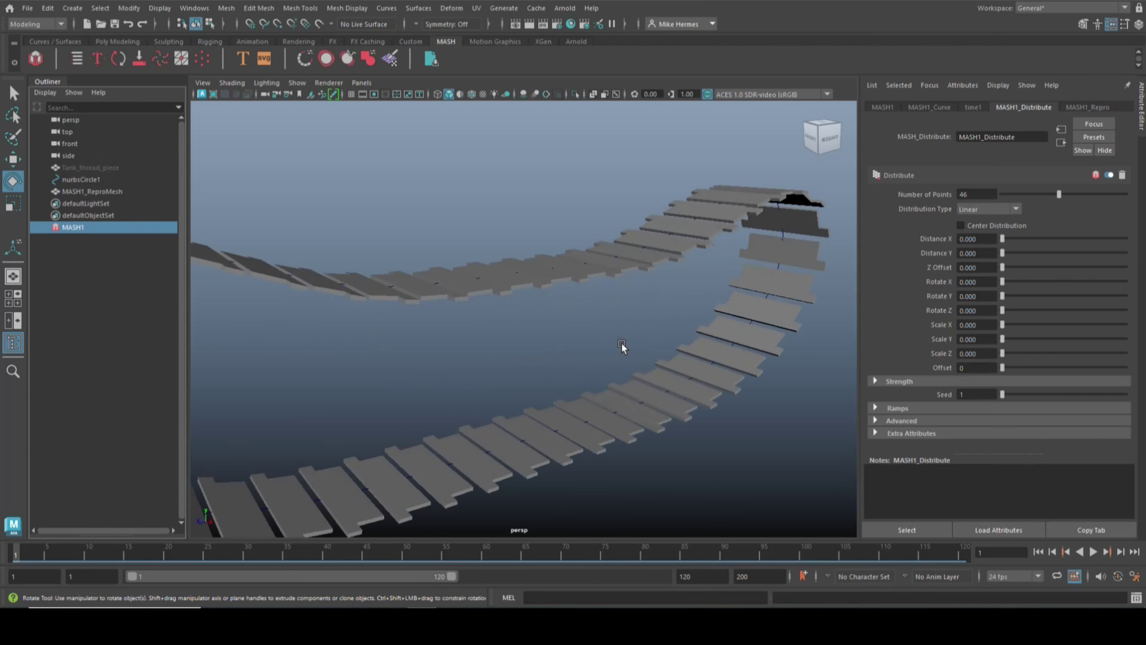
left_click_drag(622, 350, 486, 378, "alt")
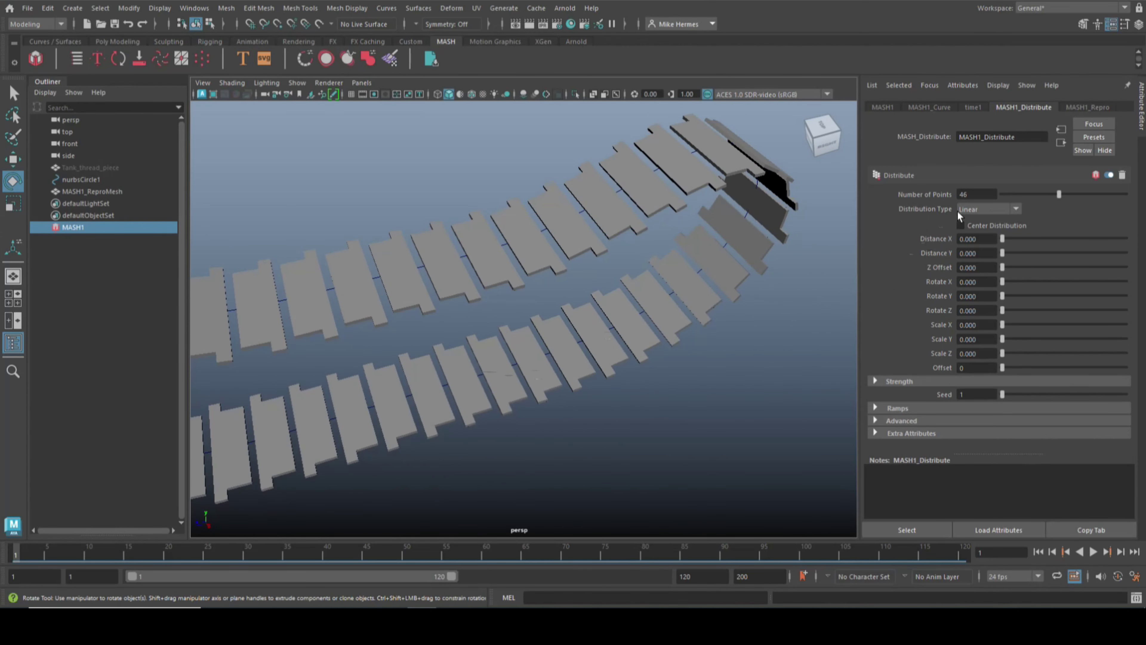
left_click_drag(1062, 195, 1062, 196)
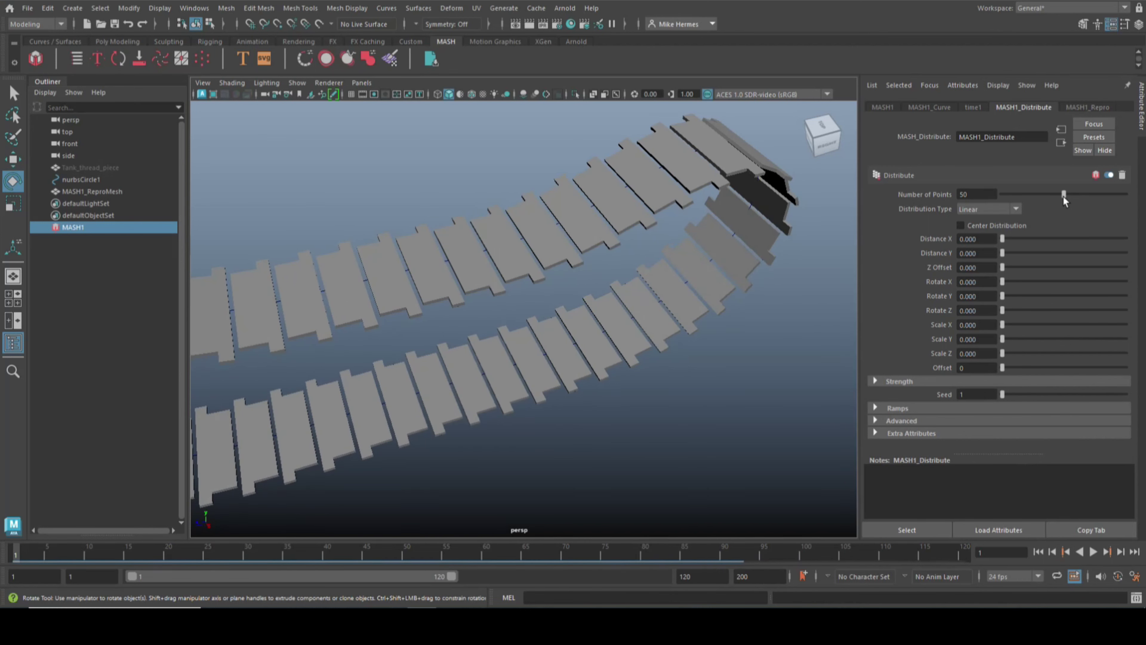
scroll(654, 362, "down", 5)
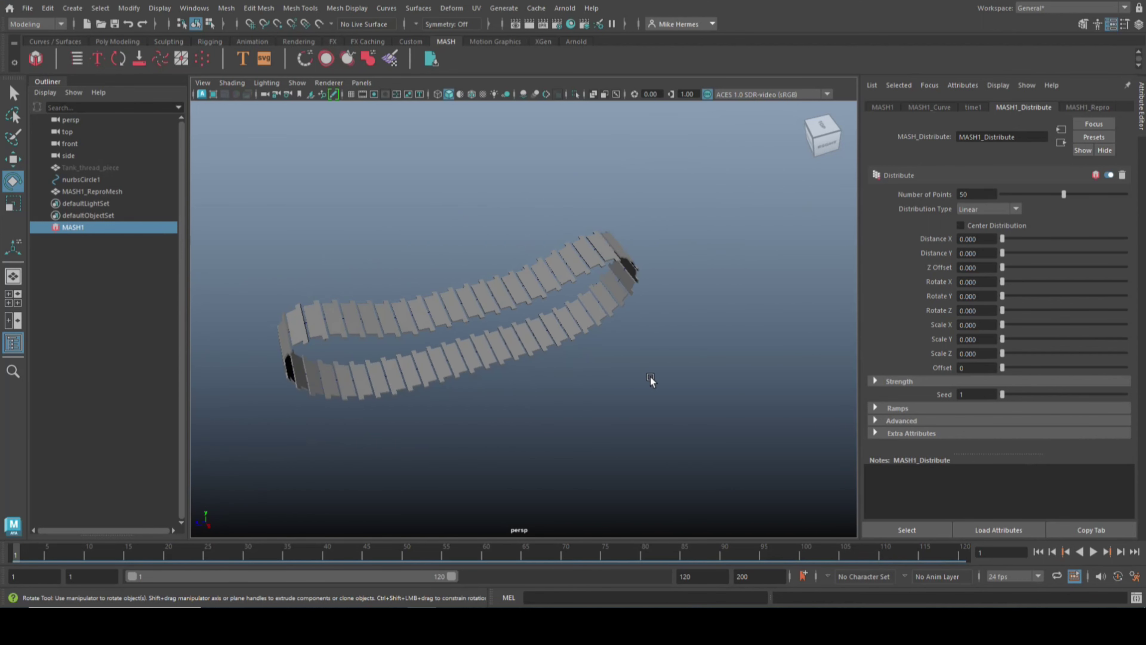
left_click_drag(636, 385, 640, 351, "alt")
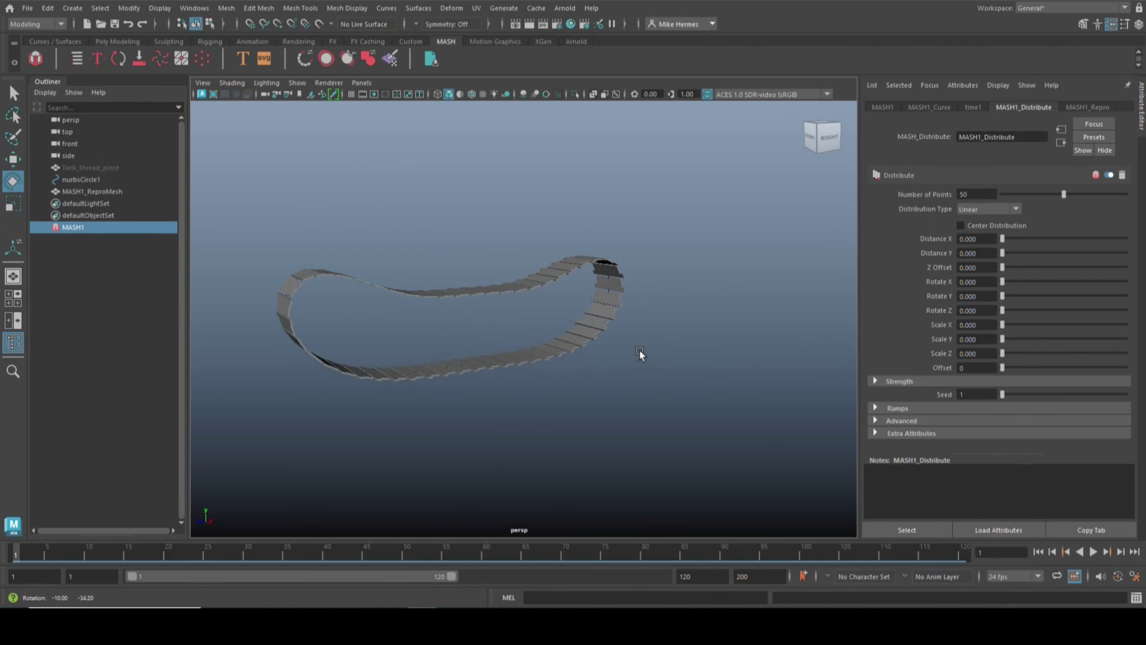
- Play the animation to check how the tread moves around the curve, and stop the playback
left_click(1094, 552)
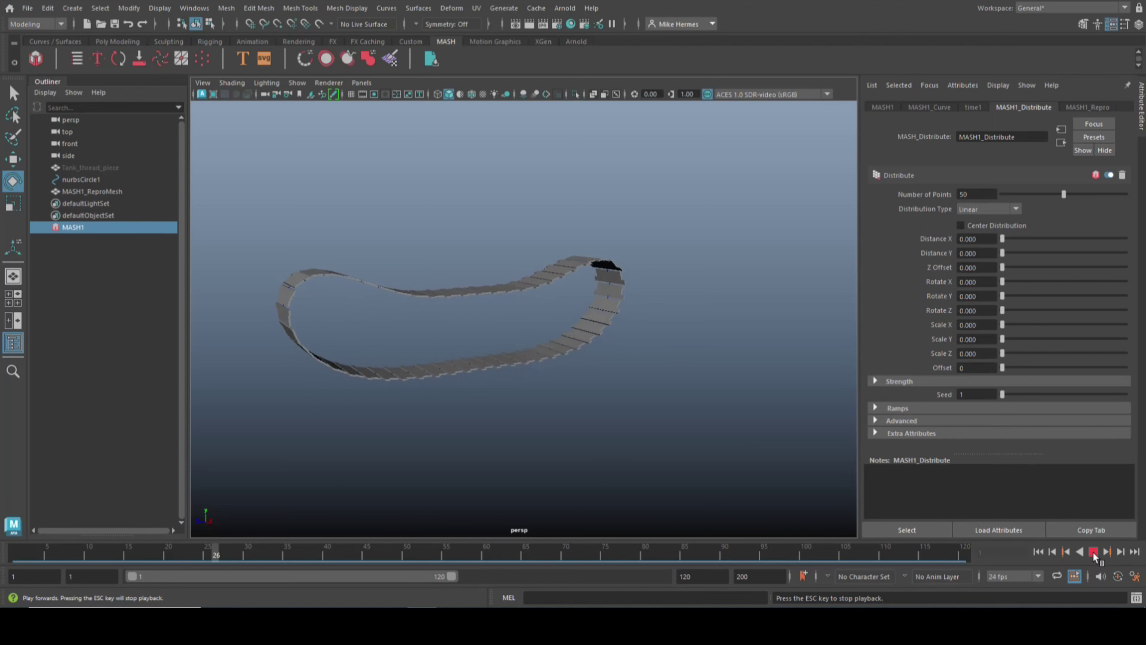
scroll(596, 416, "up", 8)
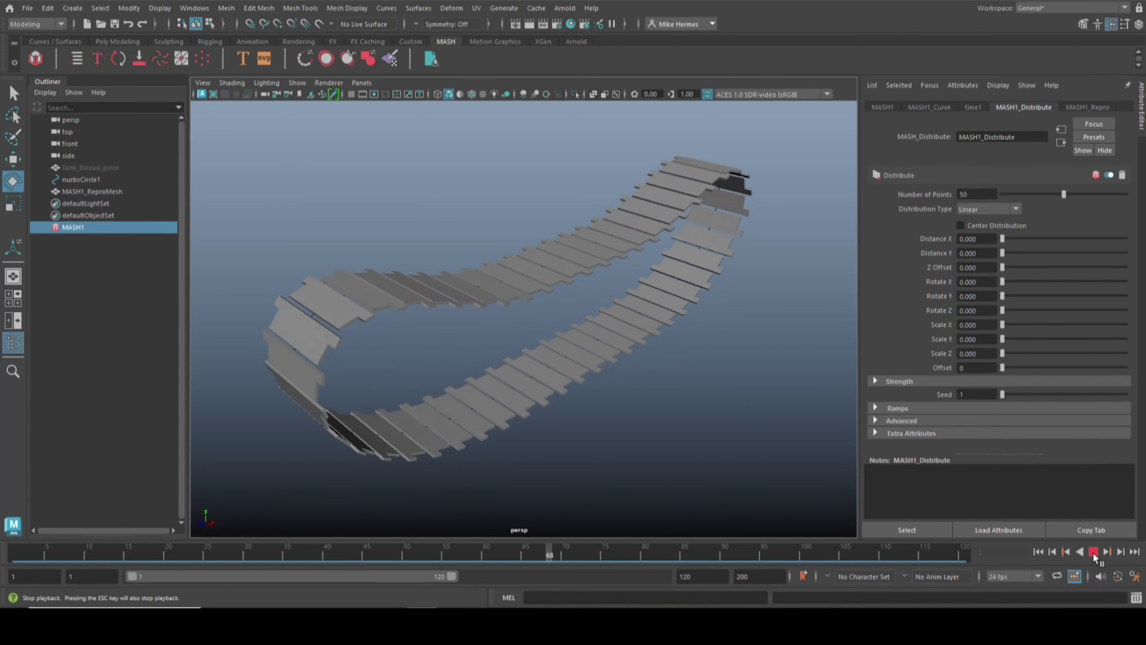
left_click(1094, 551)
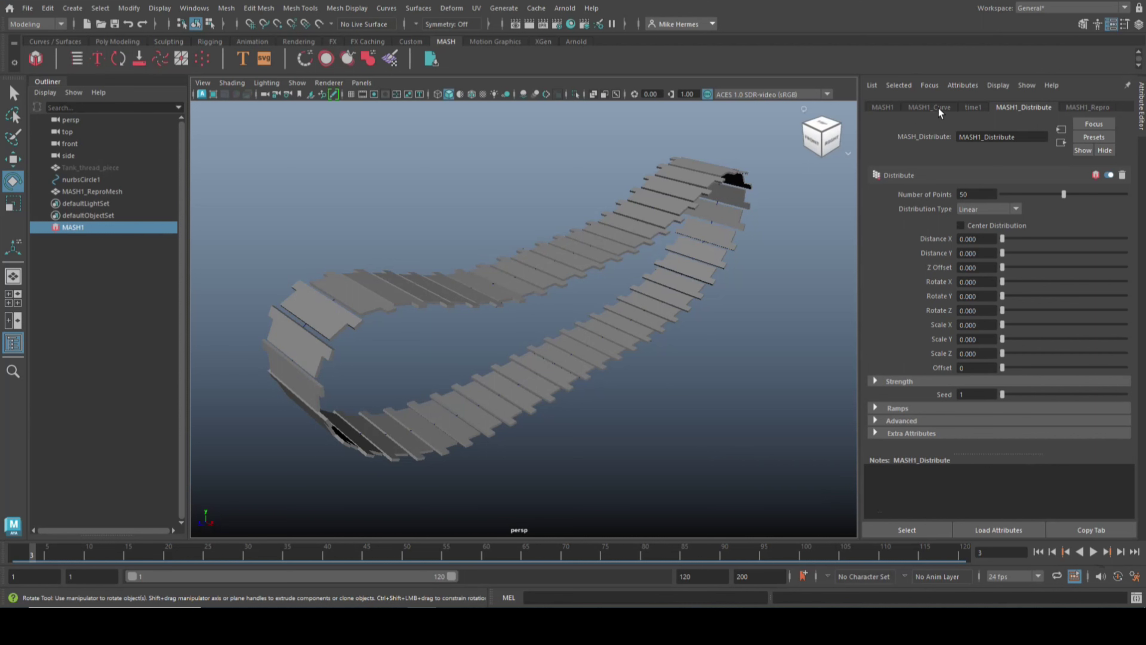
- Lower the Animation Speed of the MASH1_Curve node to 0.000
left_click(925, 107)
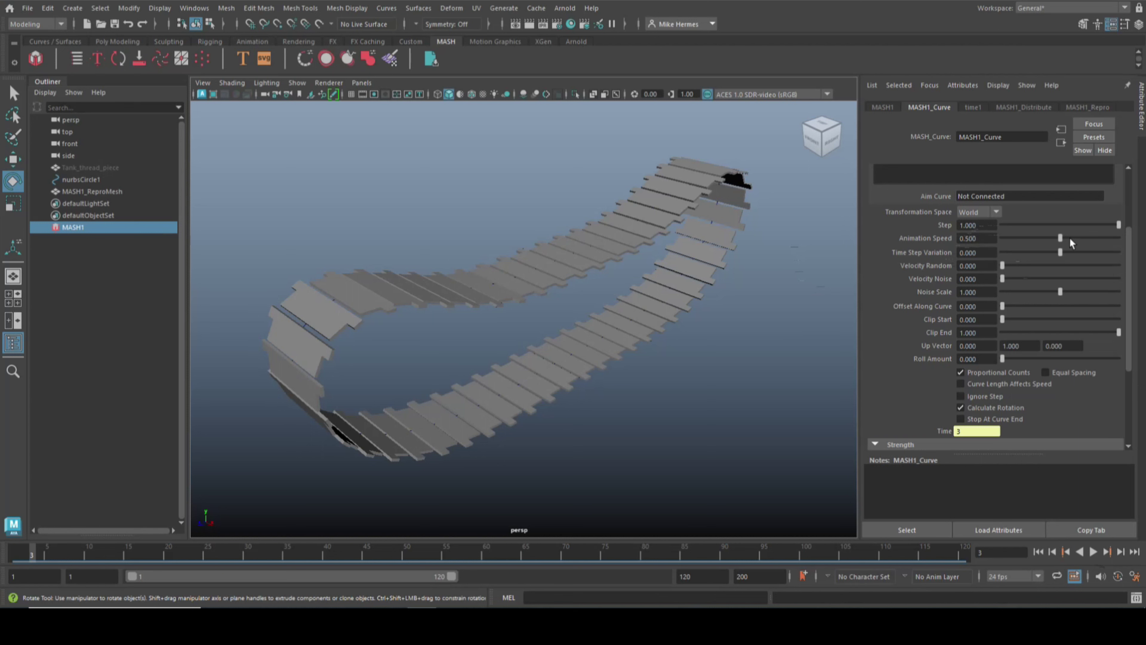
left_click_drag(985, 238, 931, 234)
key("Return")
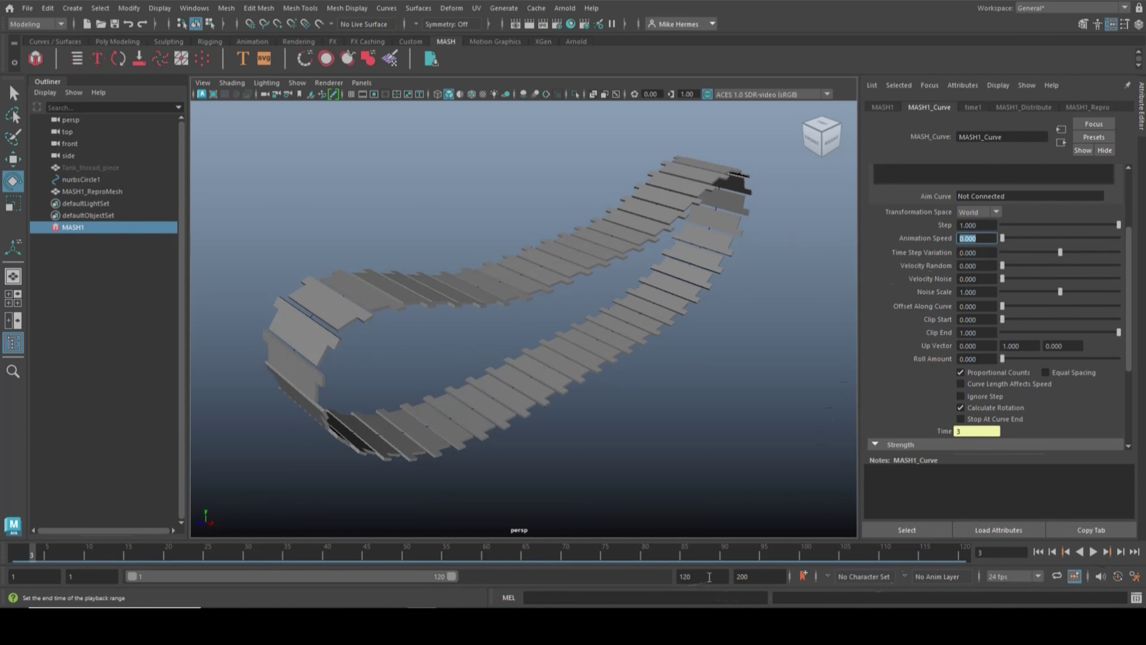
- Set both the playback range end and the animation end time to frame 1000
left_click(712, 577)
left_click_drag(712, 577, 660, 578)
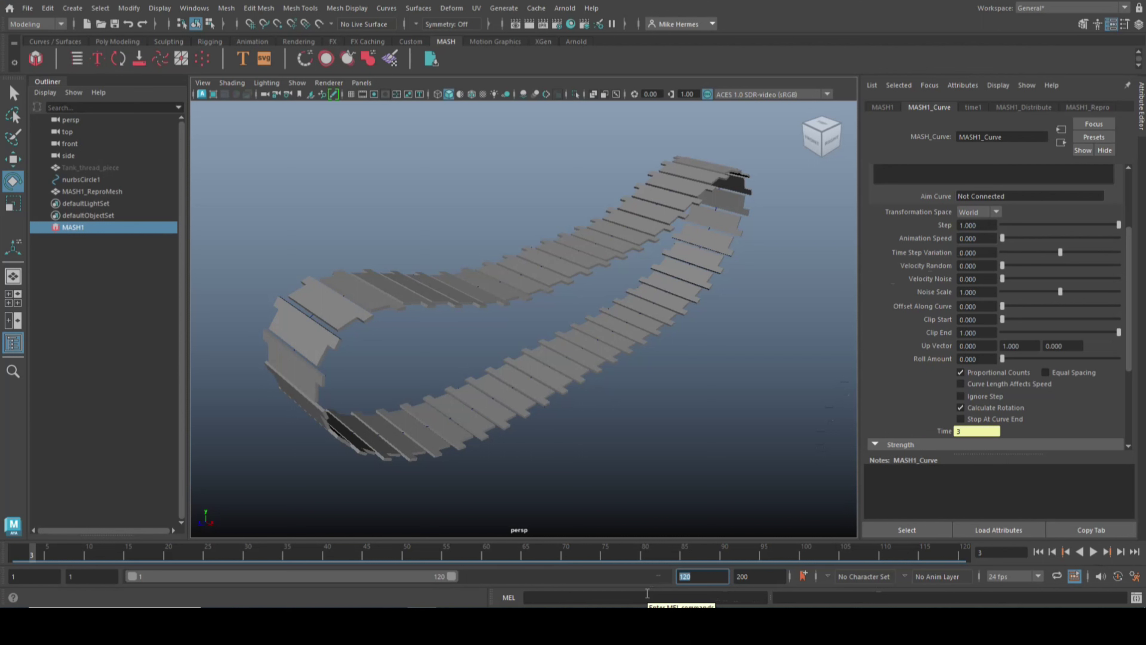
type("1000")
left_click(762, 576)
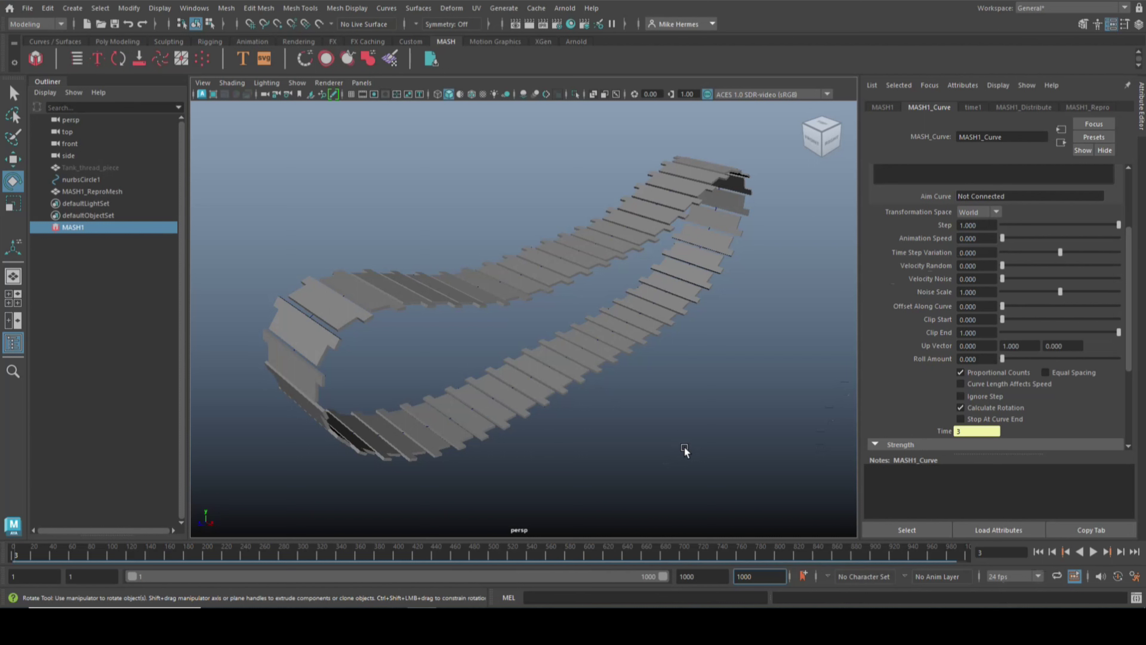
- Play the animation and set the MASH1_Curve Animation Speed to 0.010 during playback
left_click(1094, 552)
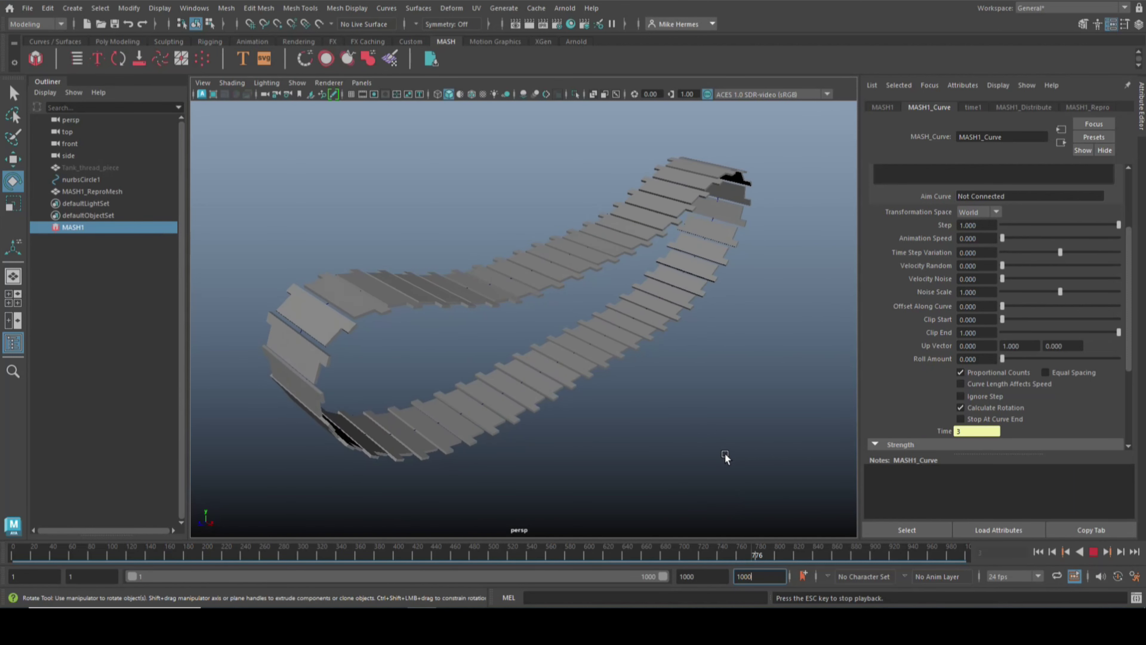
left_click_drag(724, 461, 673, 440, "alt")
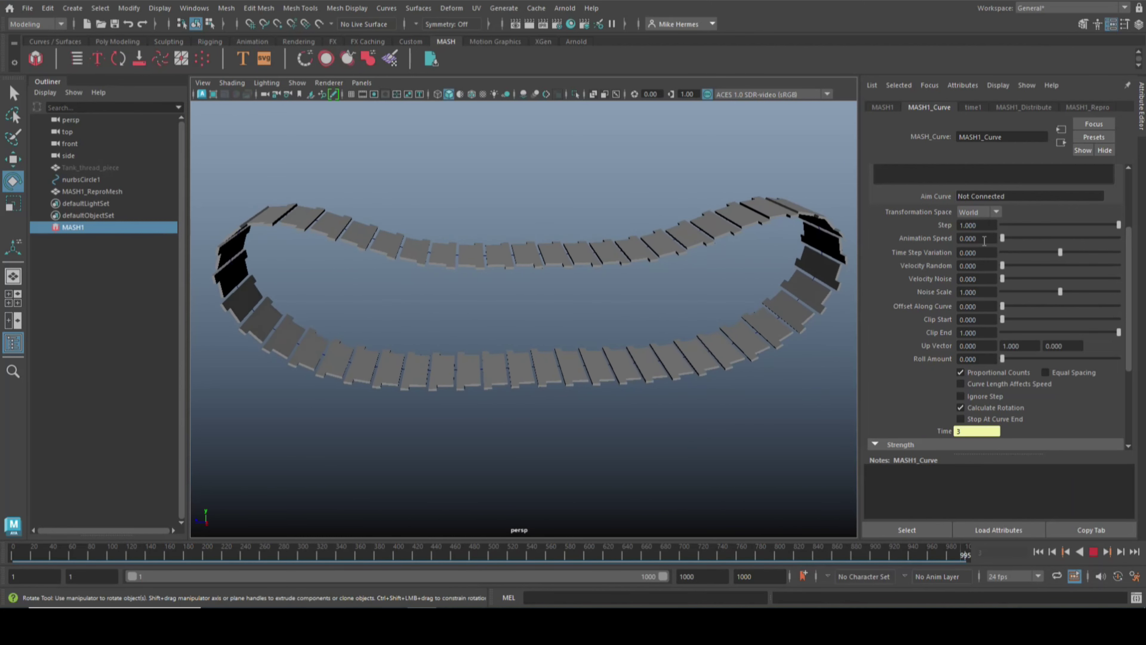
left_click(984, 240)
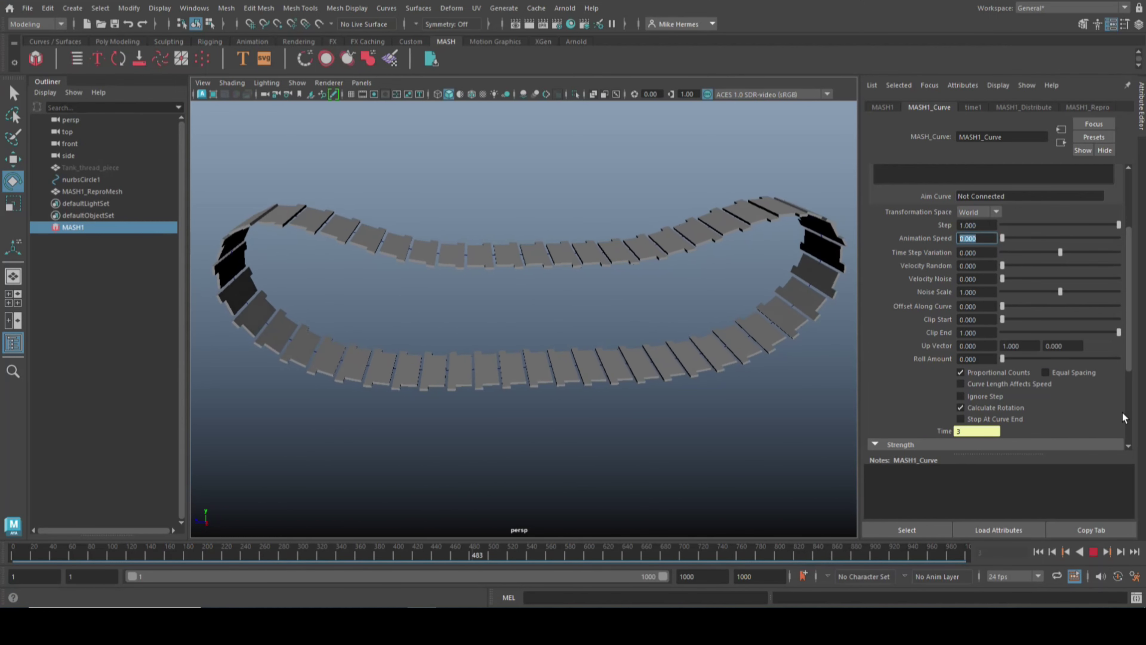
type("0.001")
key("Return")
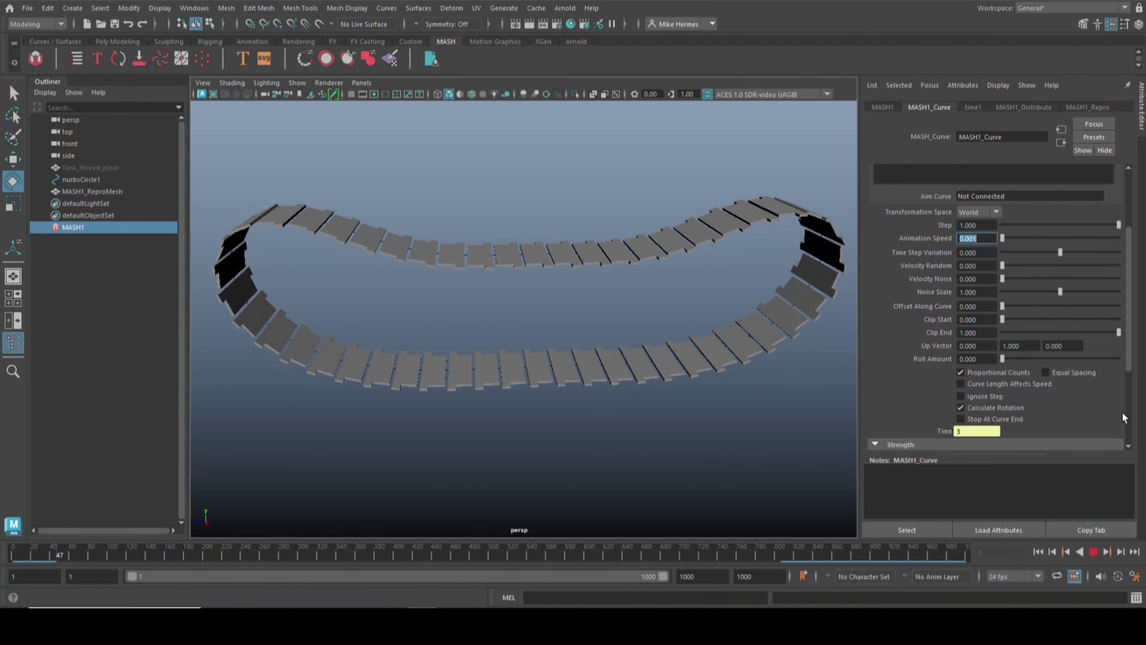
type("0.01")
key("Return")
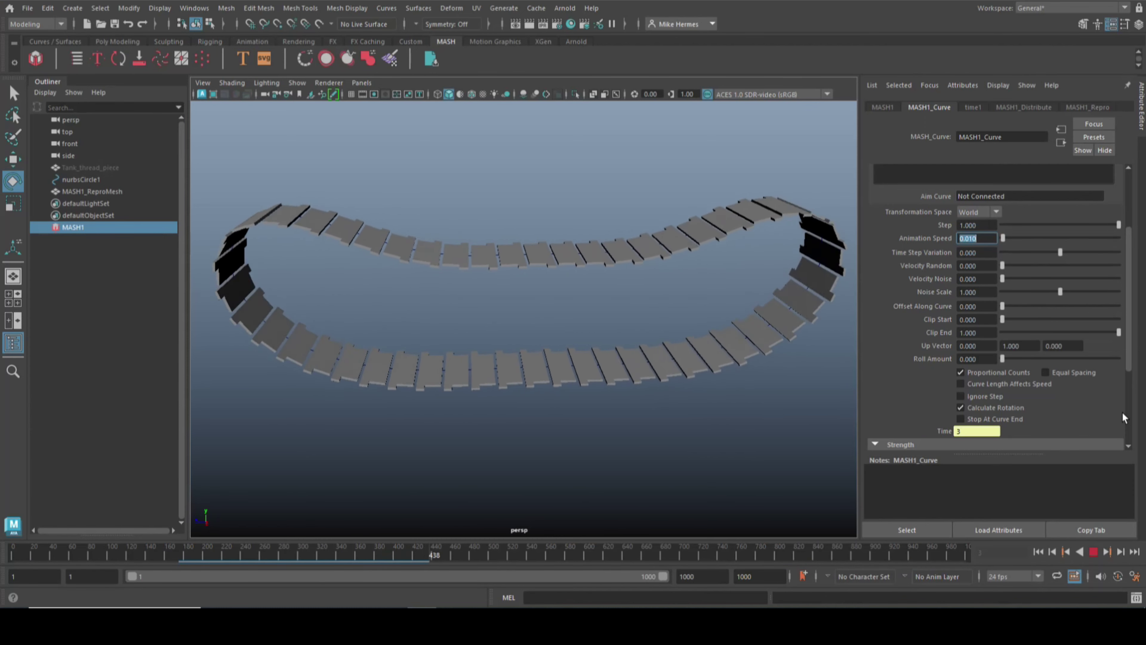
- Check the moving tread from another angle, stop the playback and return to the first frame
left_click_drag(552, 457, 615, 476, "alt")
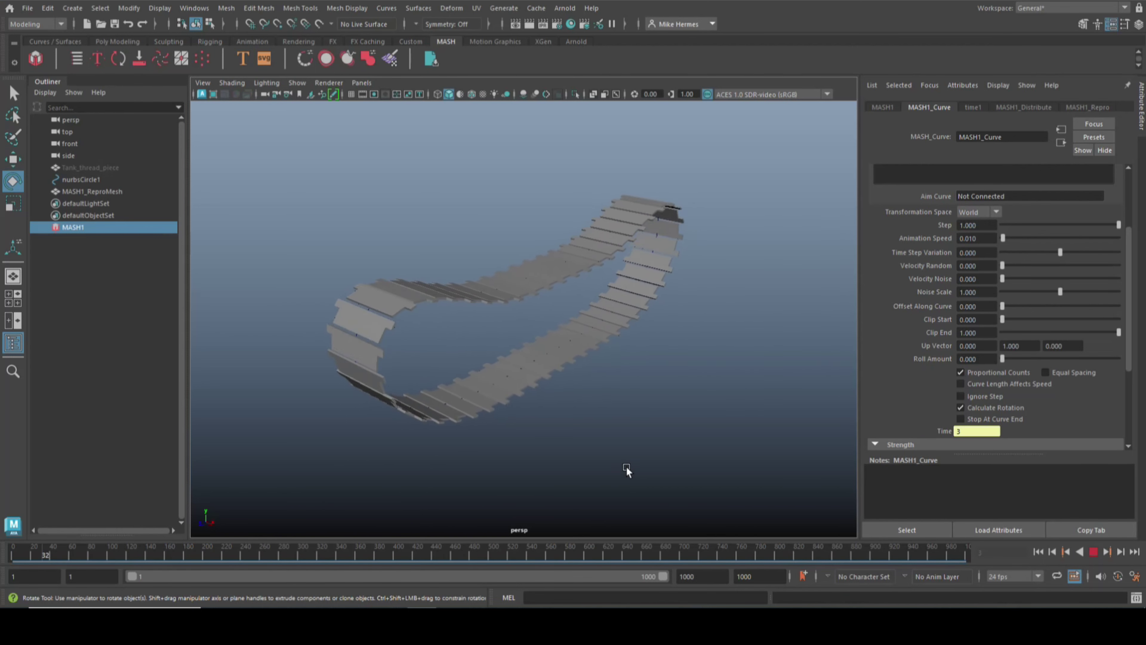
left_click(1094, 551)
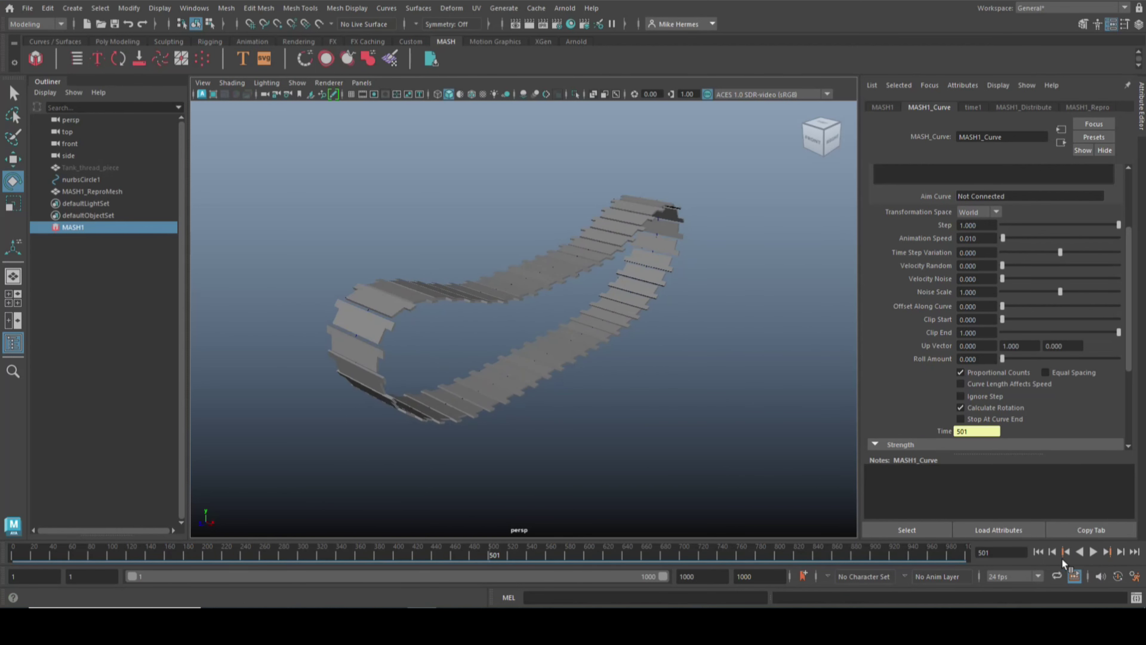
left_click(1038, 551)
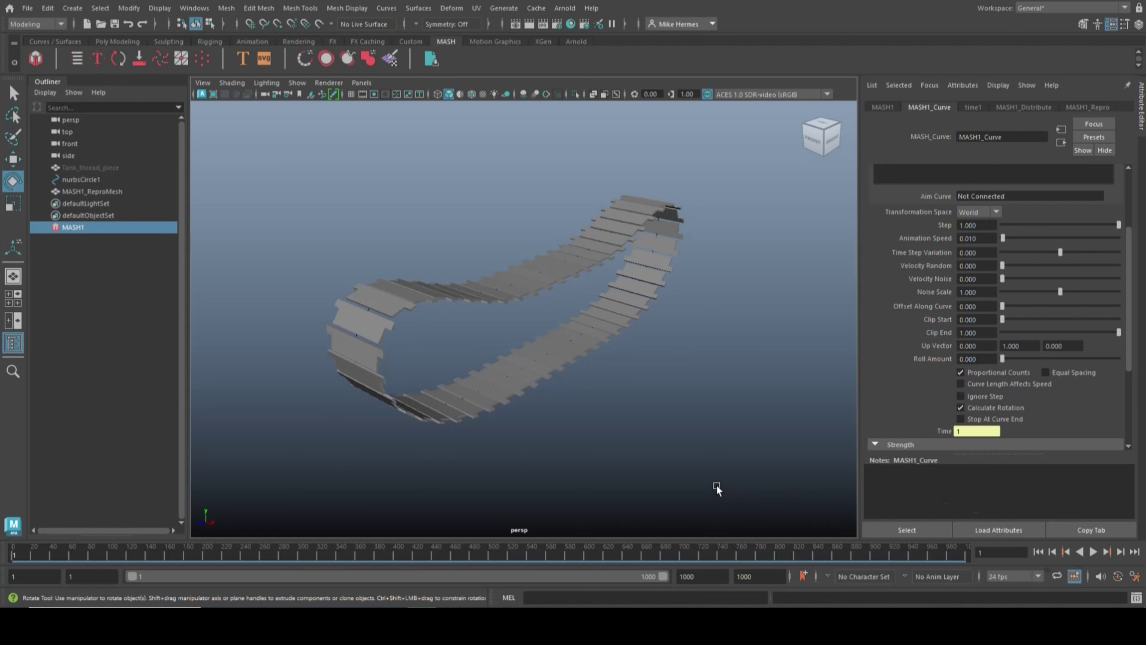